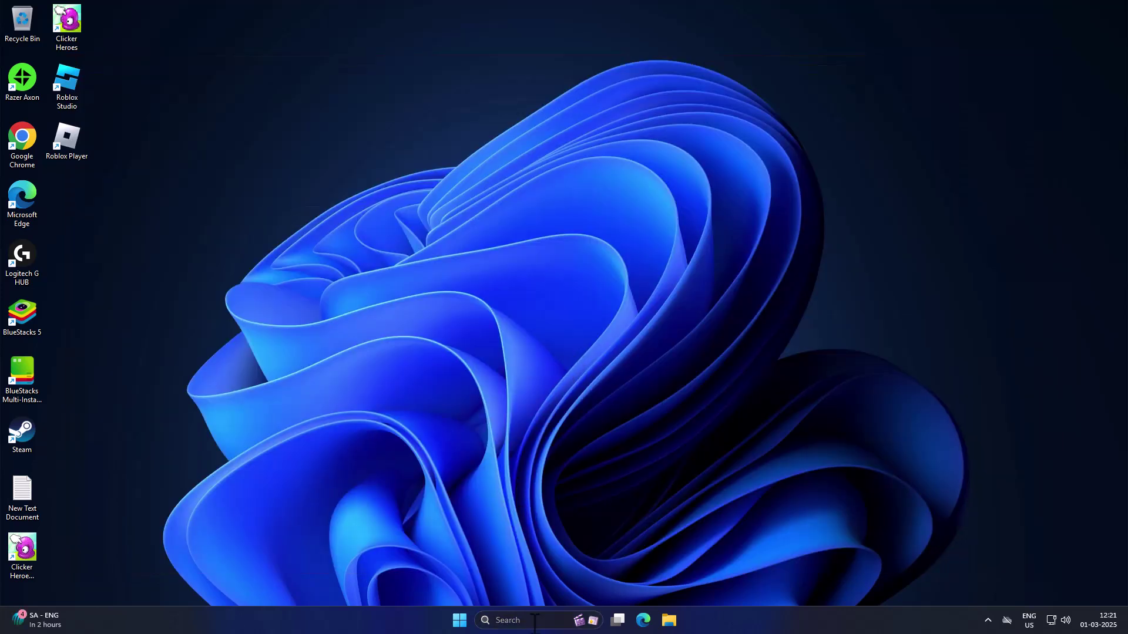
Search 'tro', open Troubleshoot settings > Other trouble-shooters and run the Windows Update troubleshooter
click(535, 620)
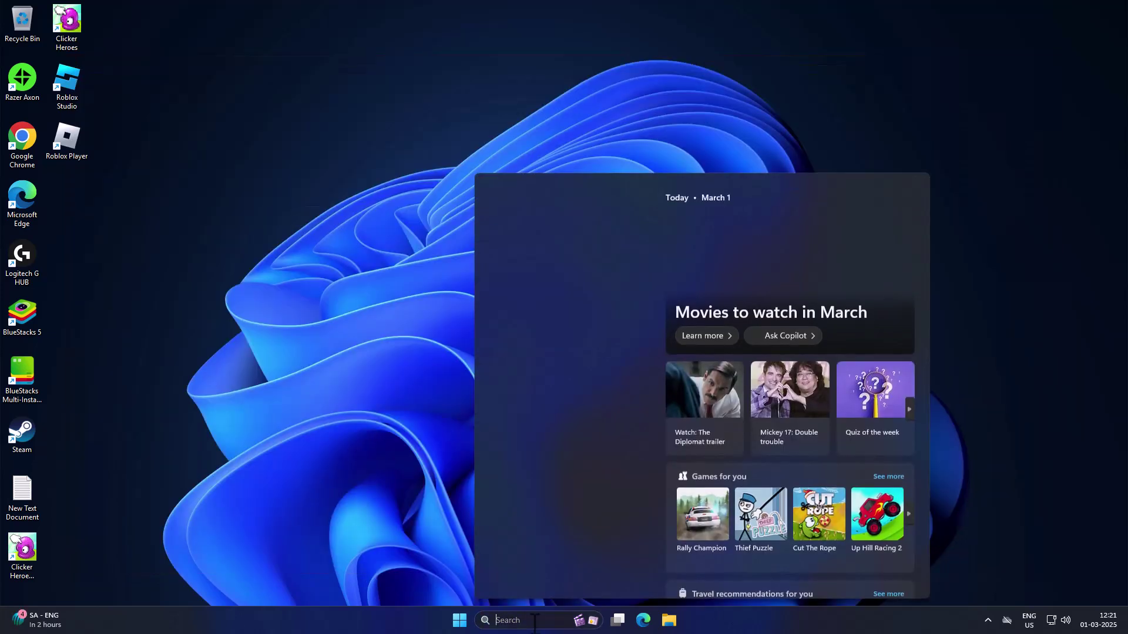
text(tro)
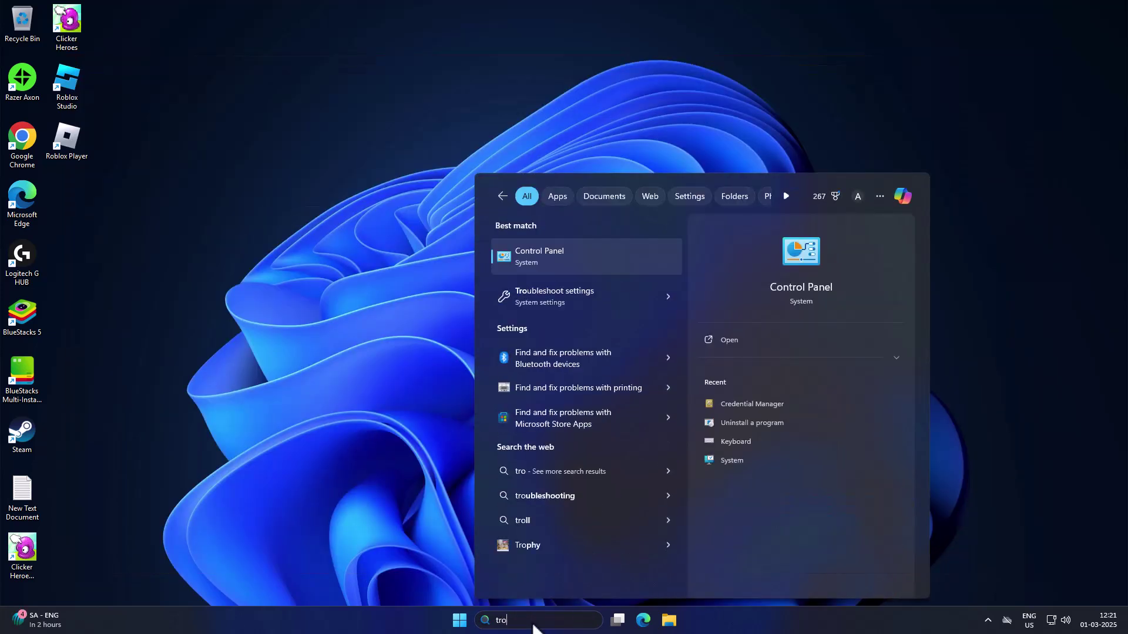
click(582, 297)
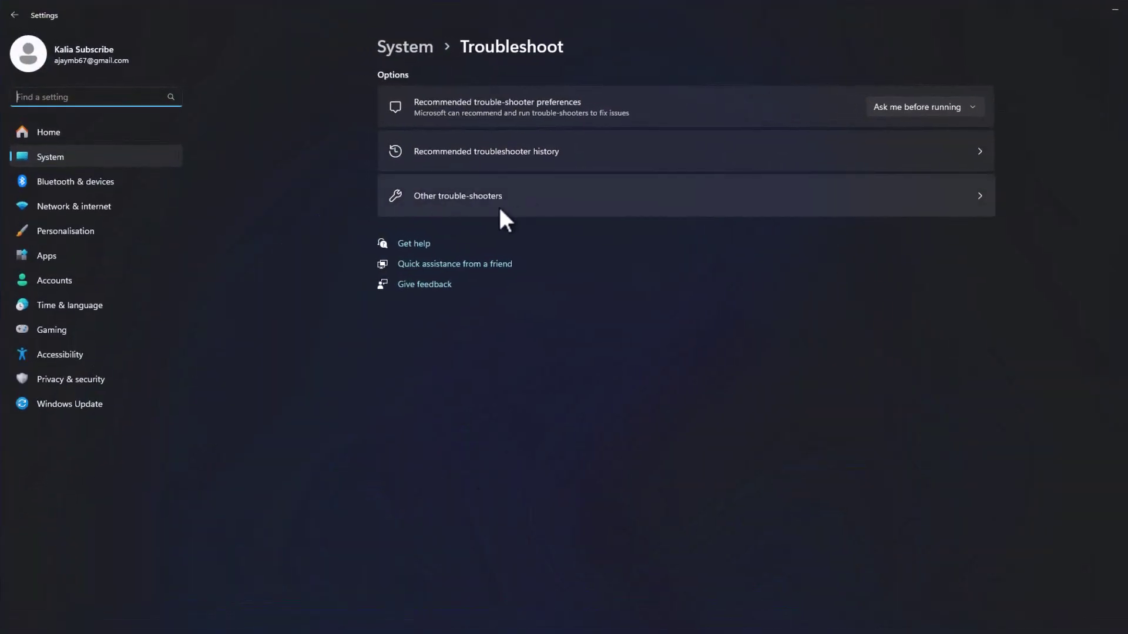
click(501, 210)
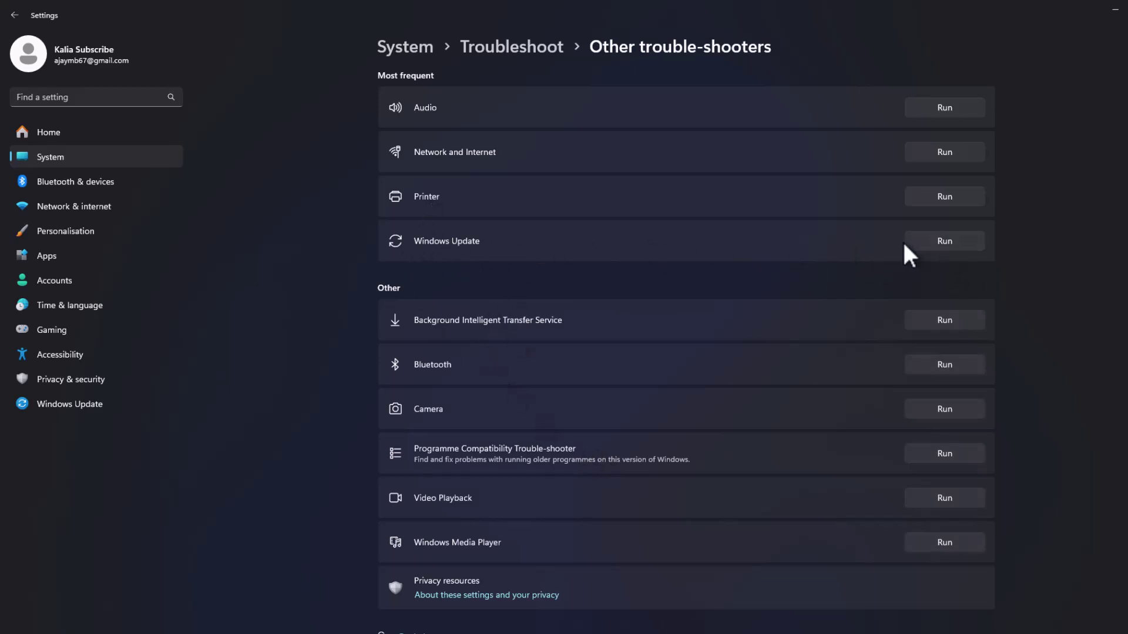
click(932, 246)
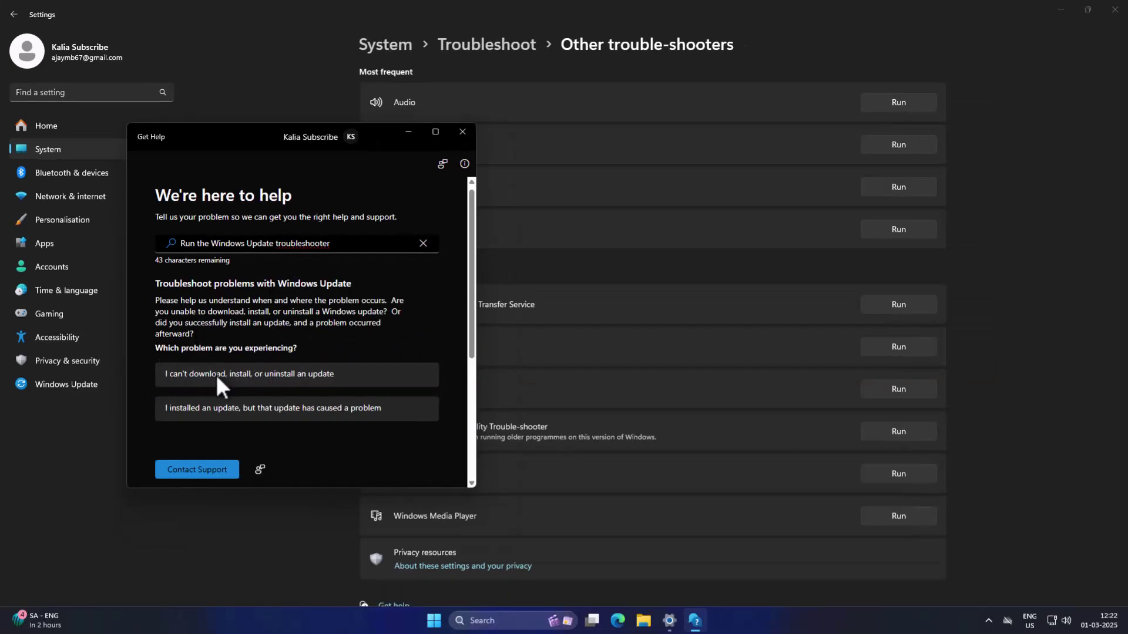
In Get Help, report an update install problem, run the diagnostic, confirm it solved it, and close
click(226, 379)
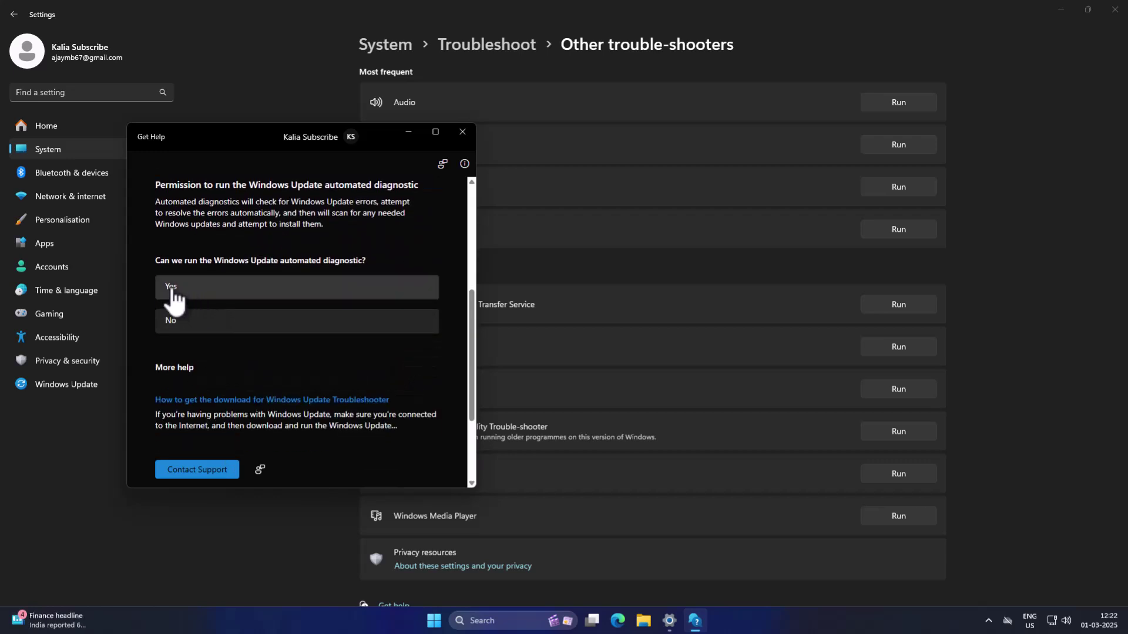
click(238, 286)
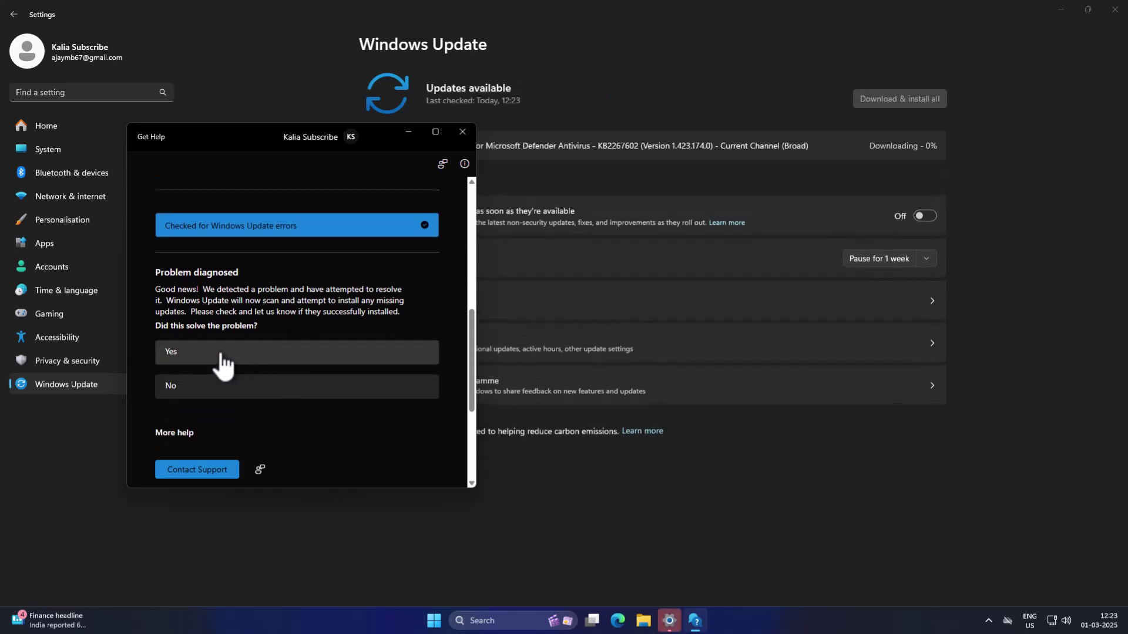
click(223, 358)
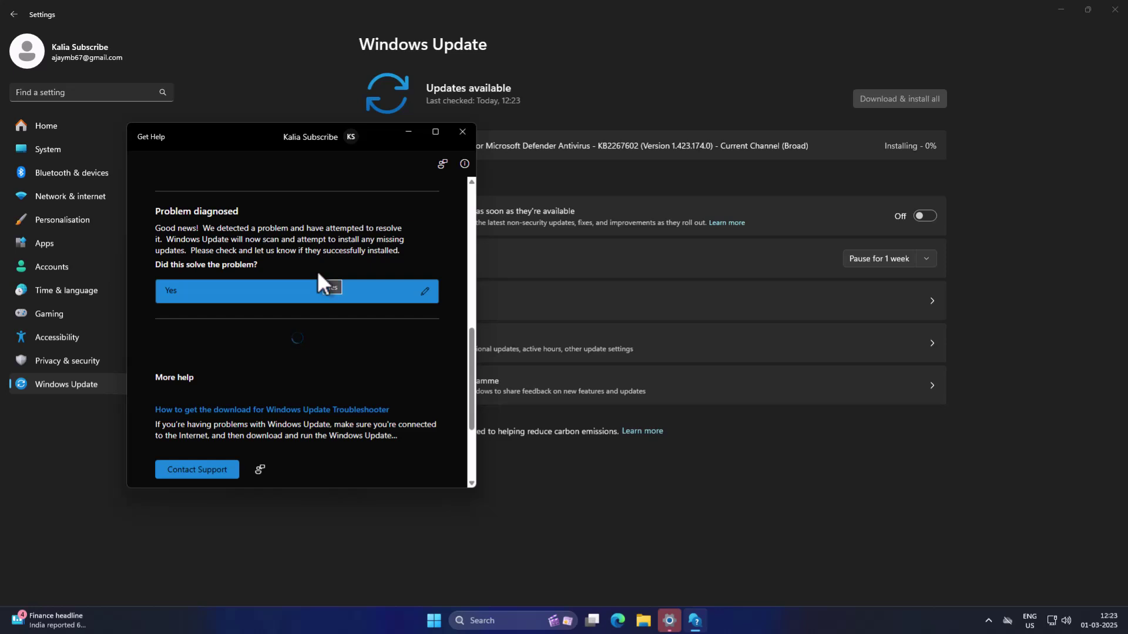
scroll(297, 330, up, 3)
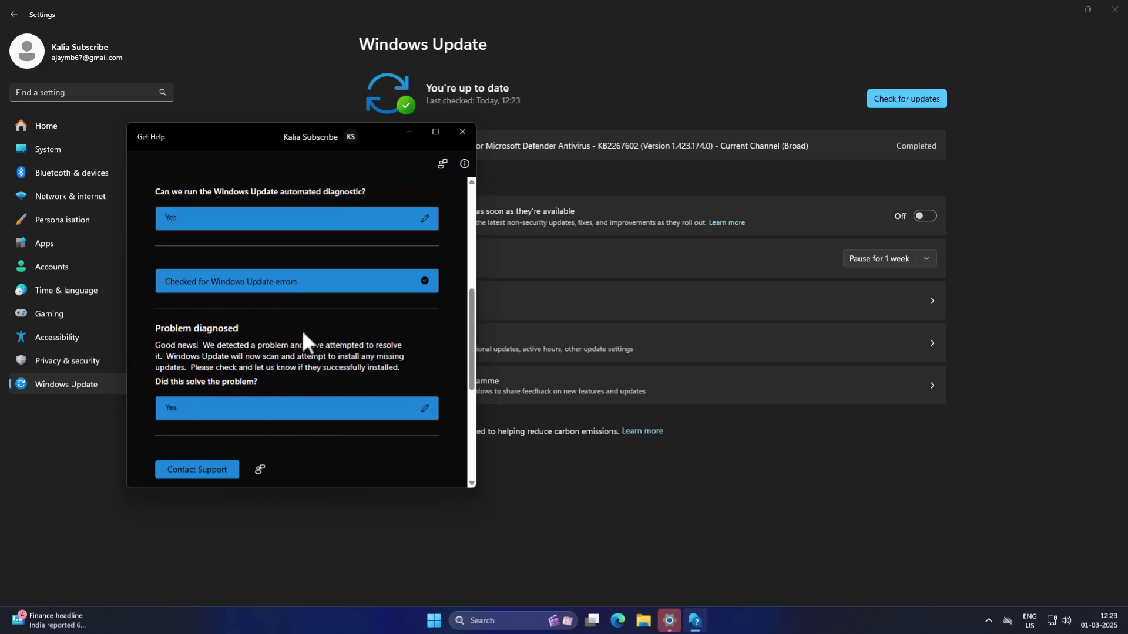
scroll(302, 330, down, 5)
click(463, 132)
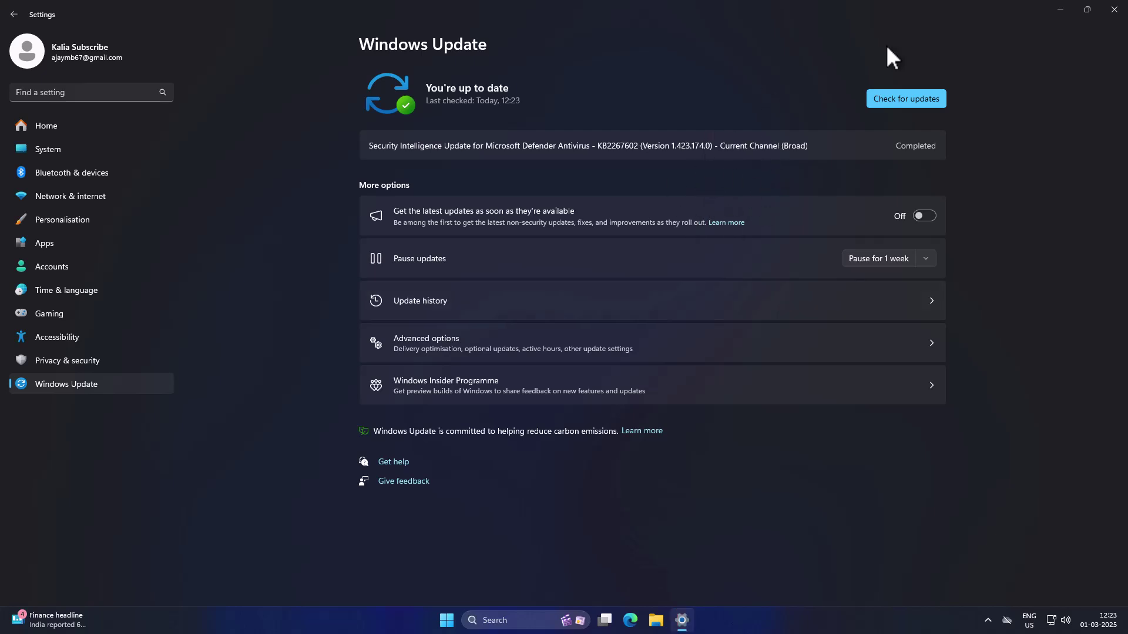
Close Settings and open Virus & threat protection's Manage settings page in Windows Security
click(1114, 10)
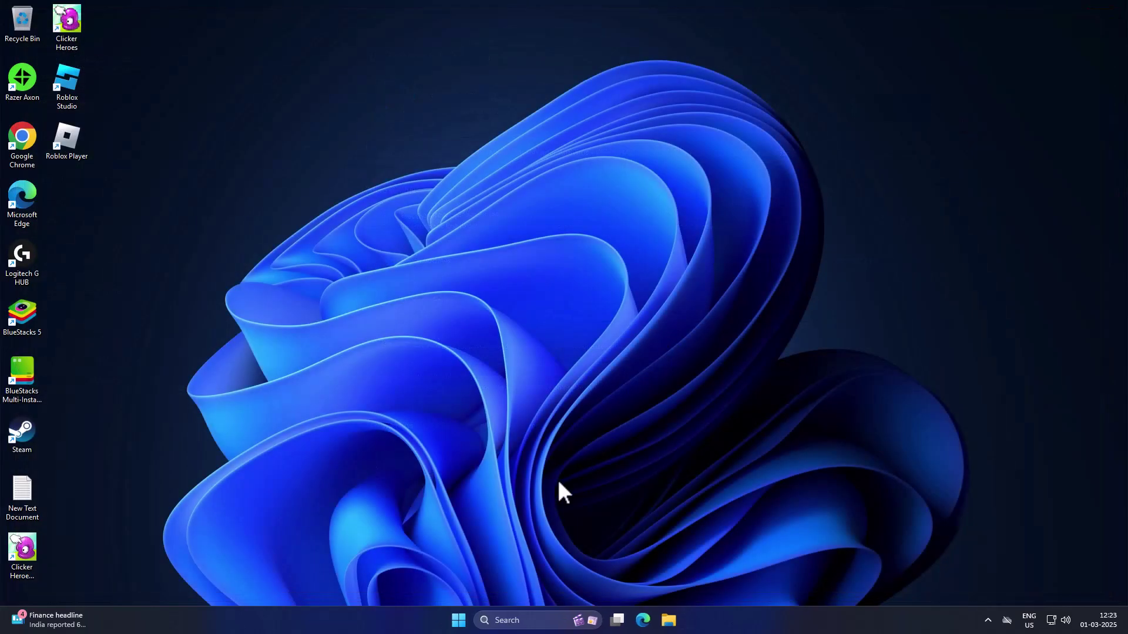
click(528, 620)
text(virus & threat protection)
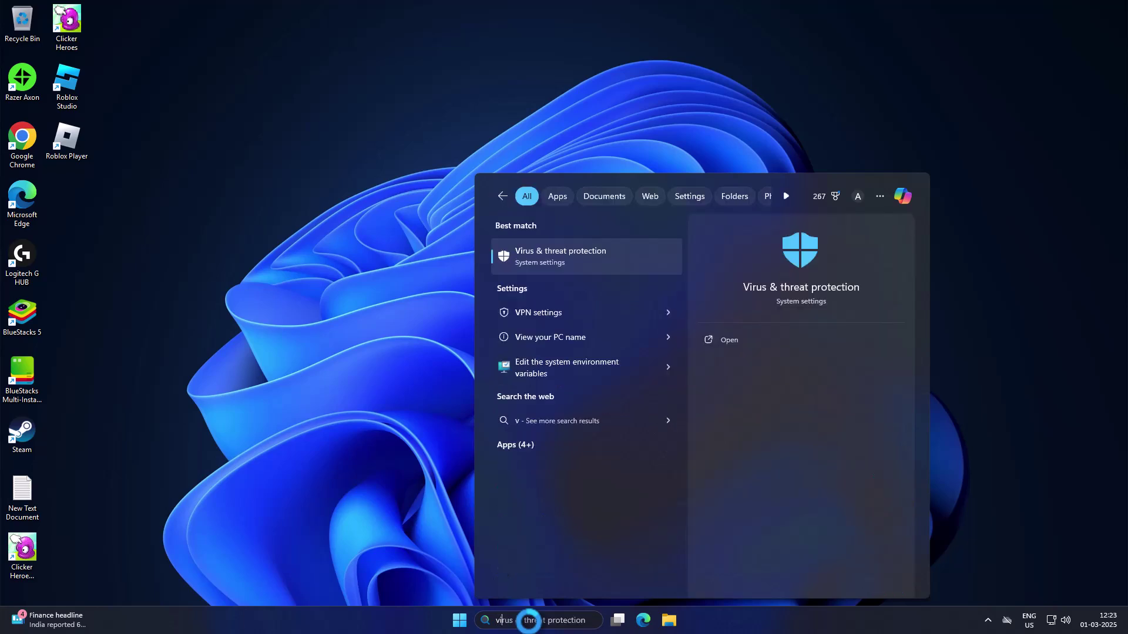
click(600, 270)
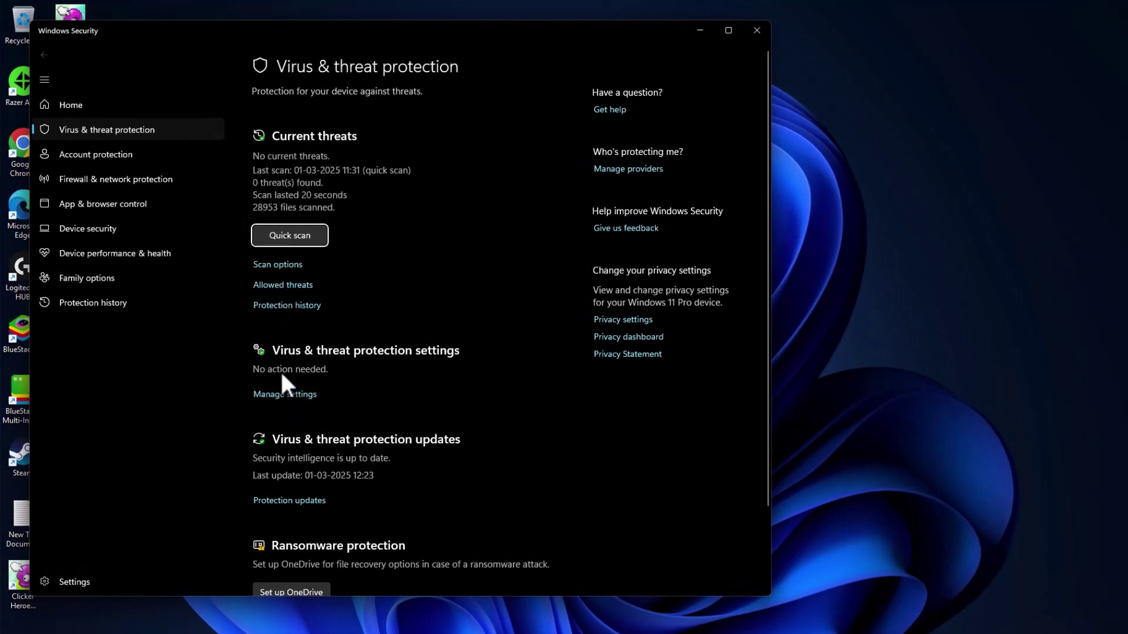
click(296, 395)
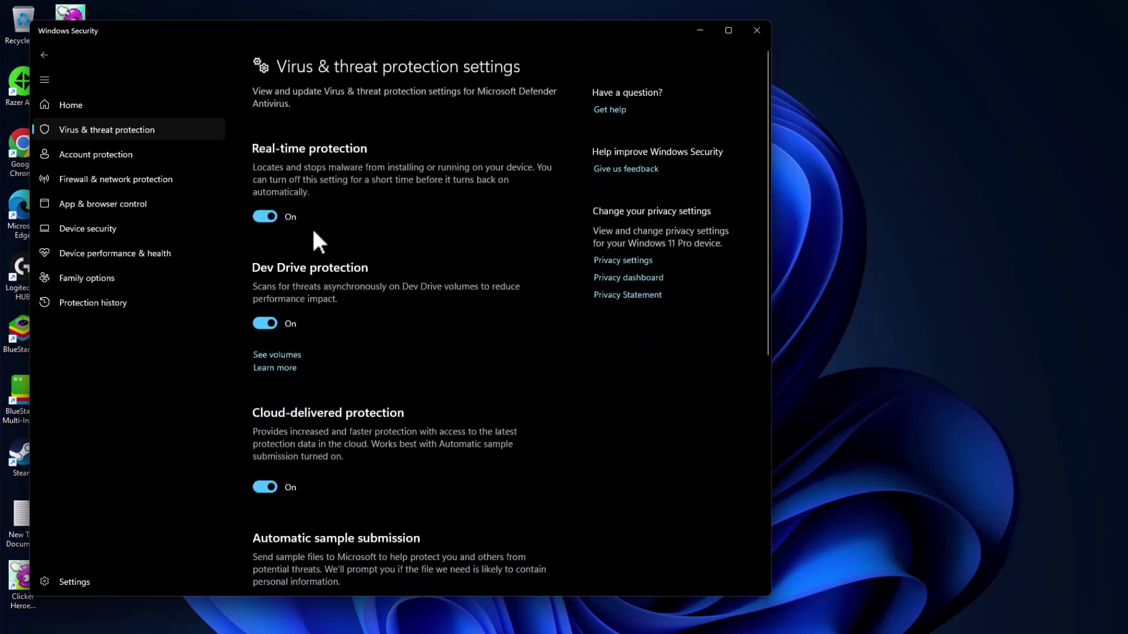
Review the Real-time, Dev Drive and Cloud-delivered protection settings unchanged, then close Windows Security
scroll(313, 235, down, 6)
scroll(298, 308, up, 7)
scroll(285, 217, down, 1)
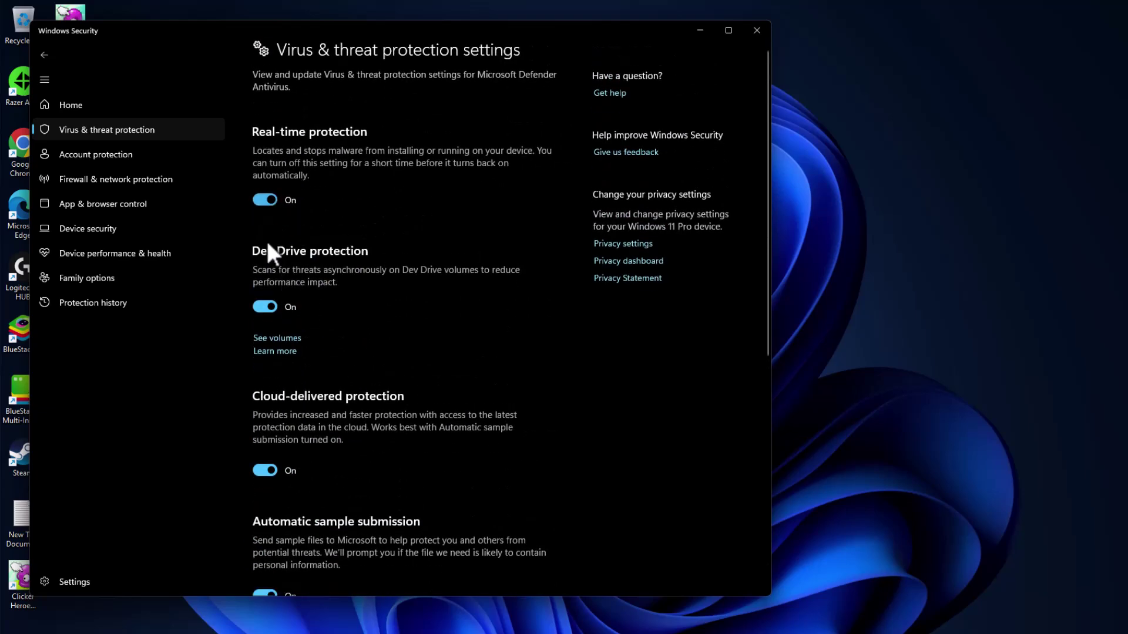
scroll(267, 251, down, 6)
scroll(263, 267, up, 7)
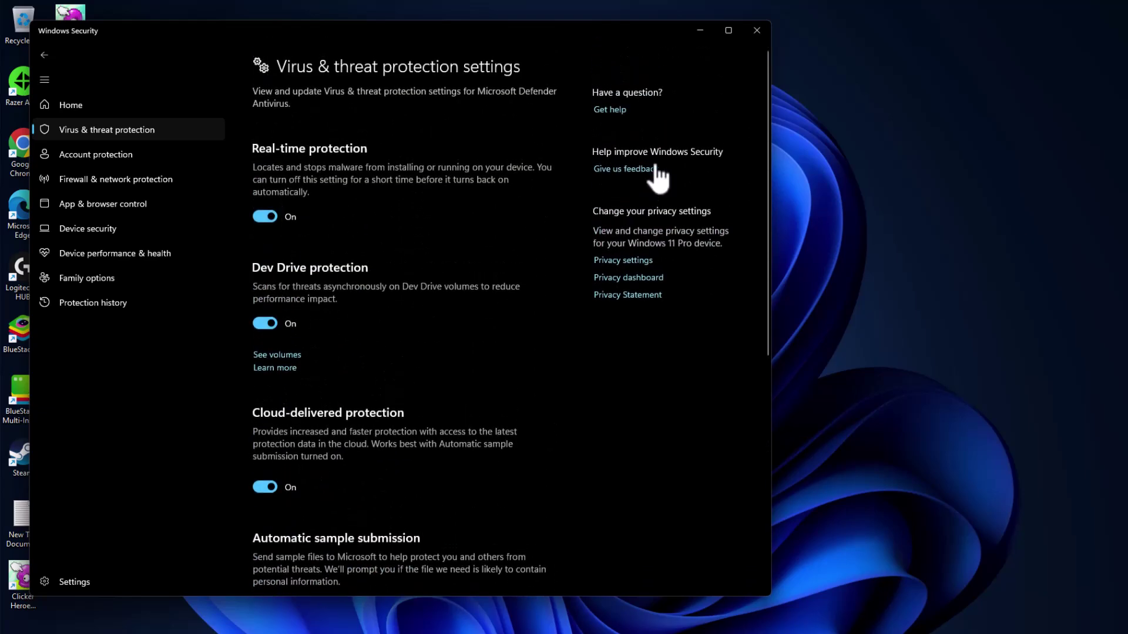
click(756, 30)
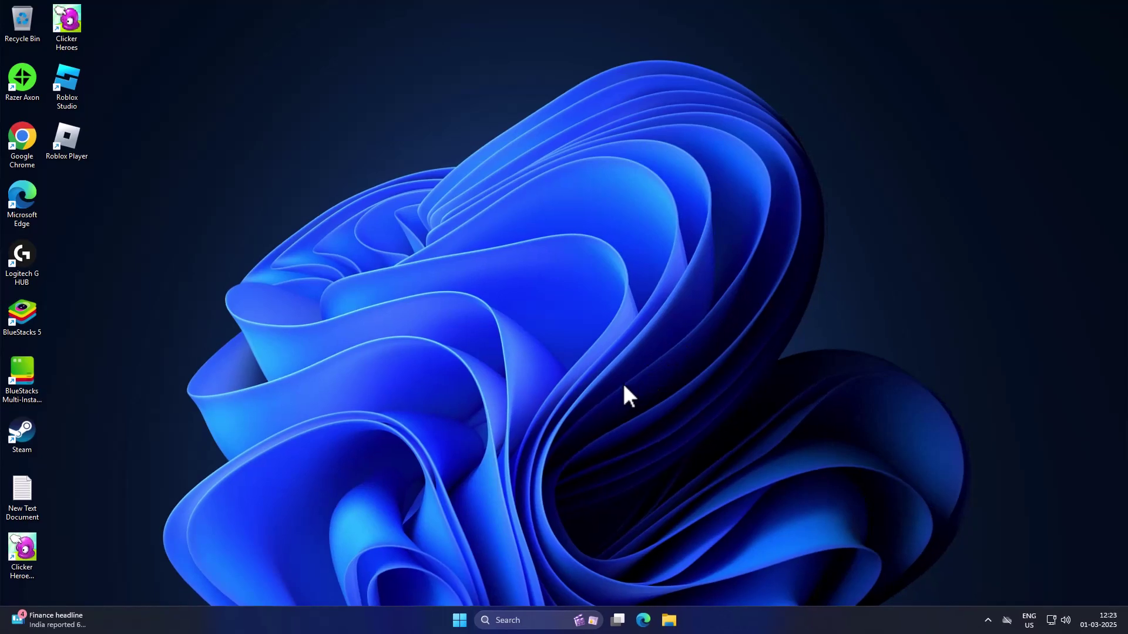
Launch Services and open the Windows Update service's properties
click(509, 620)
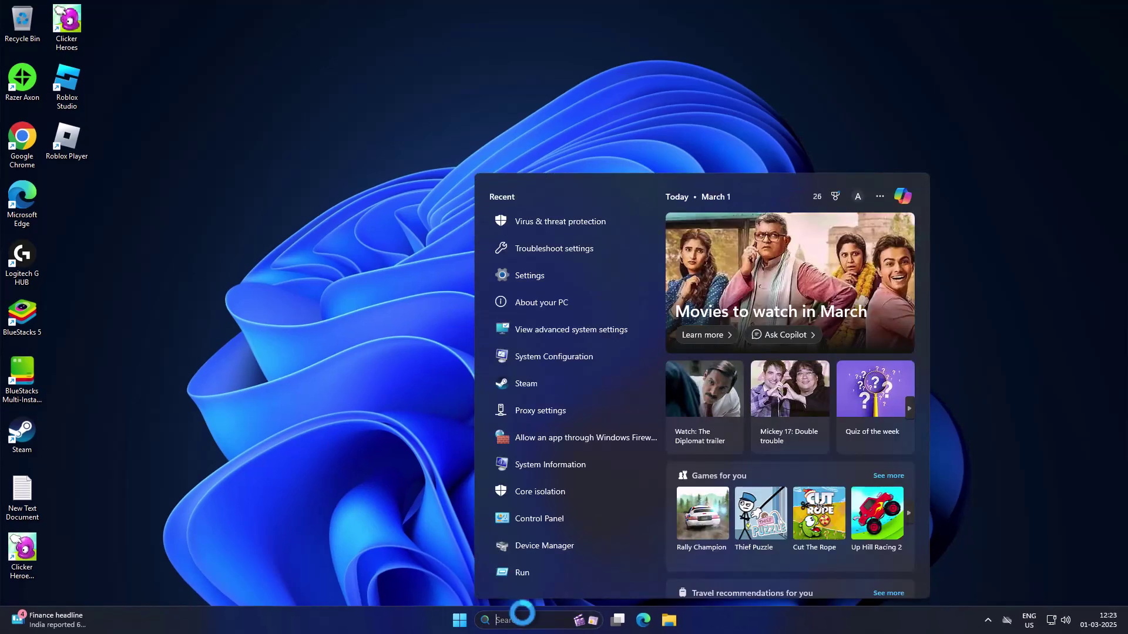
text(ser)
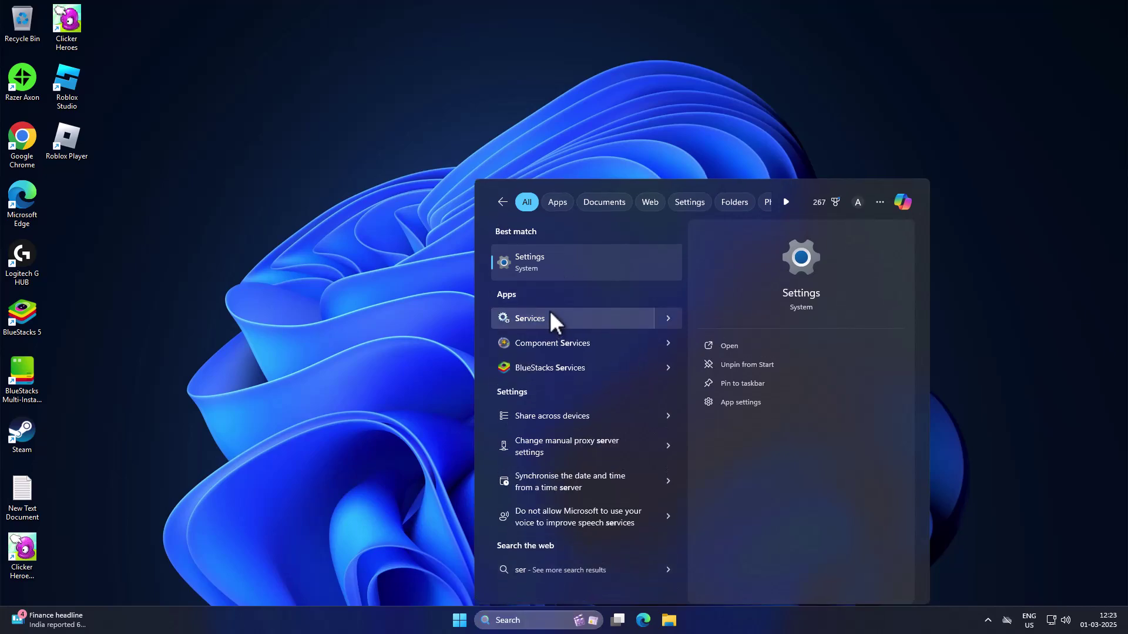
click(549, 312)
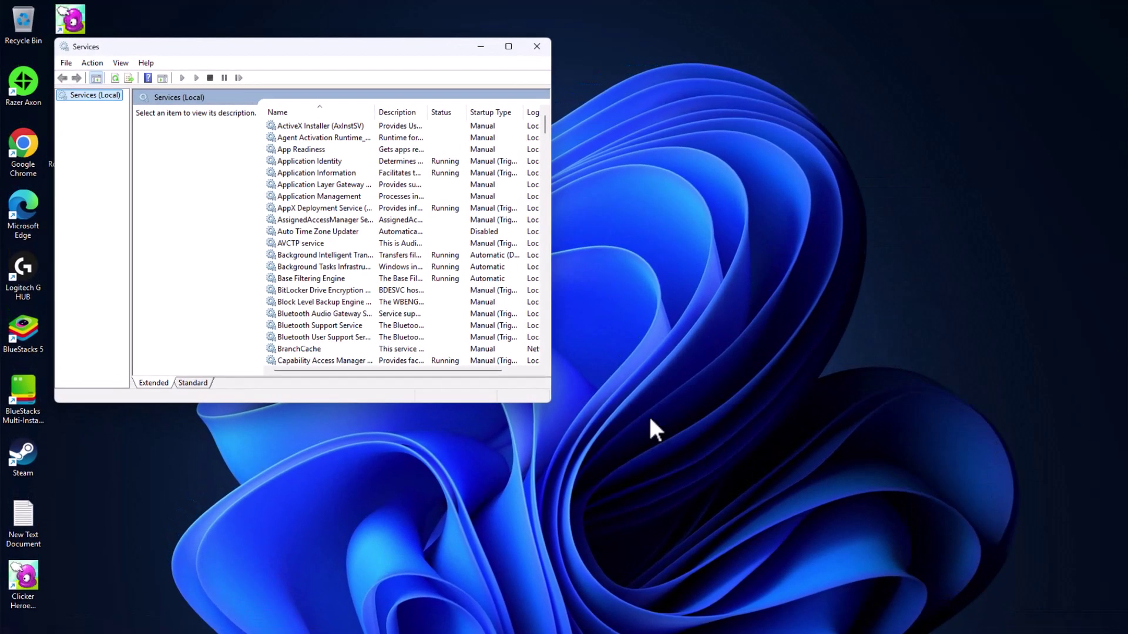
click(382, 244)
key(w)
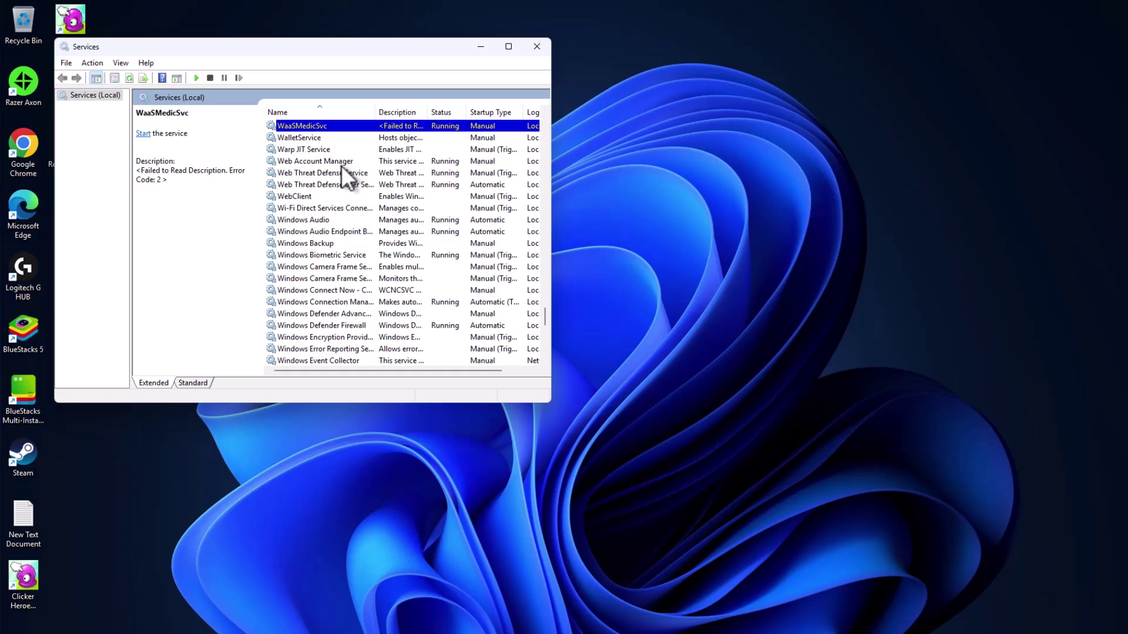
scroll(332, 201, down, 5)
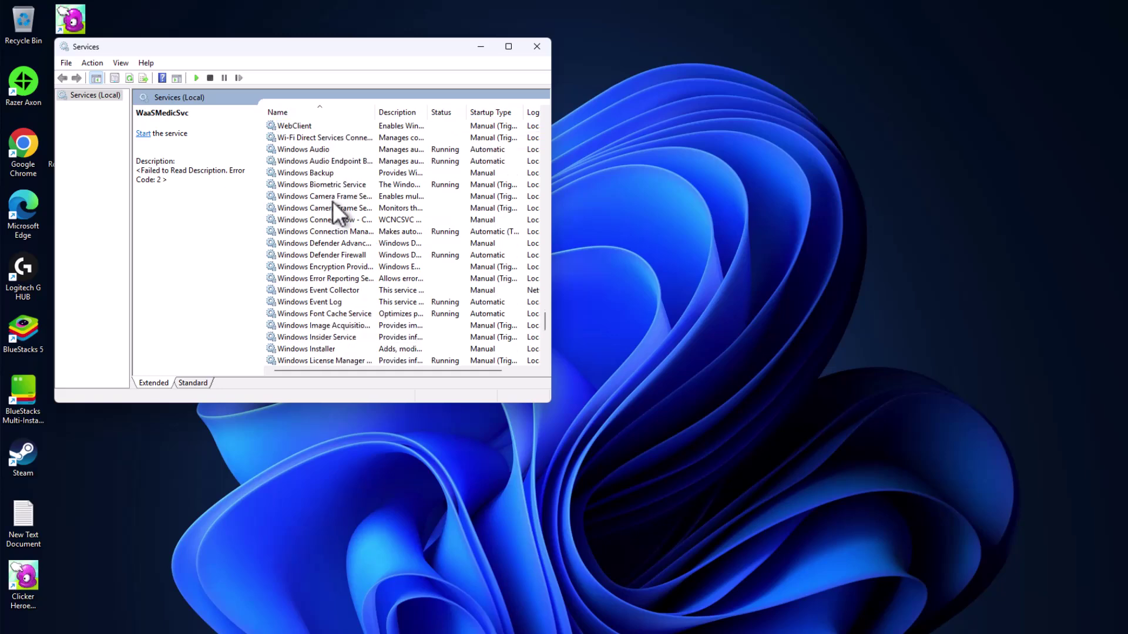
scroll(332, 203, down, 4)
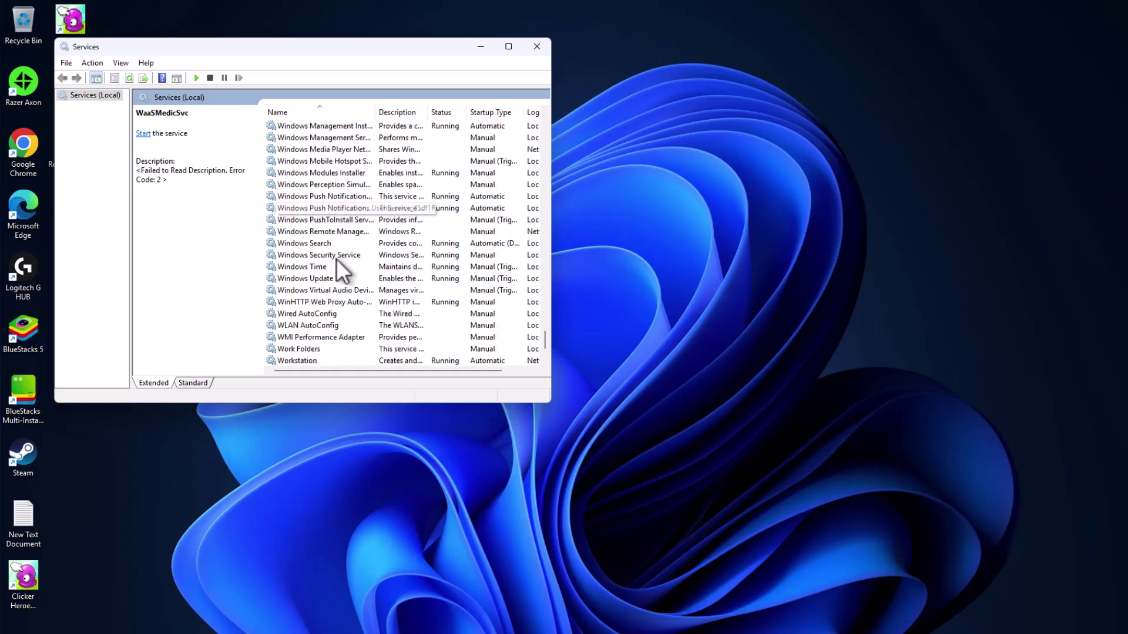
double_click(359, 278)
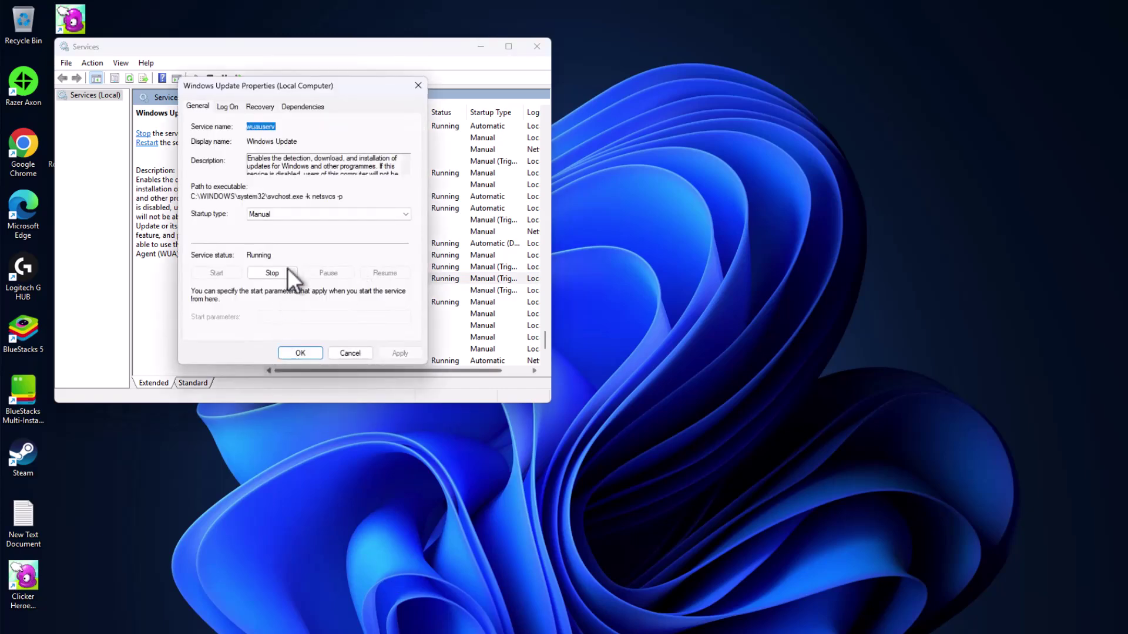
Set Windows Update's startup type to Automatic, apply, stop and restart it, then confirm
click(287, 215)
click(290, 231)
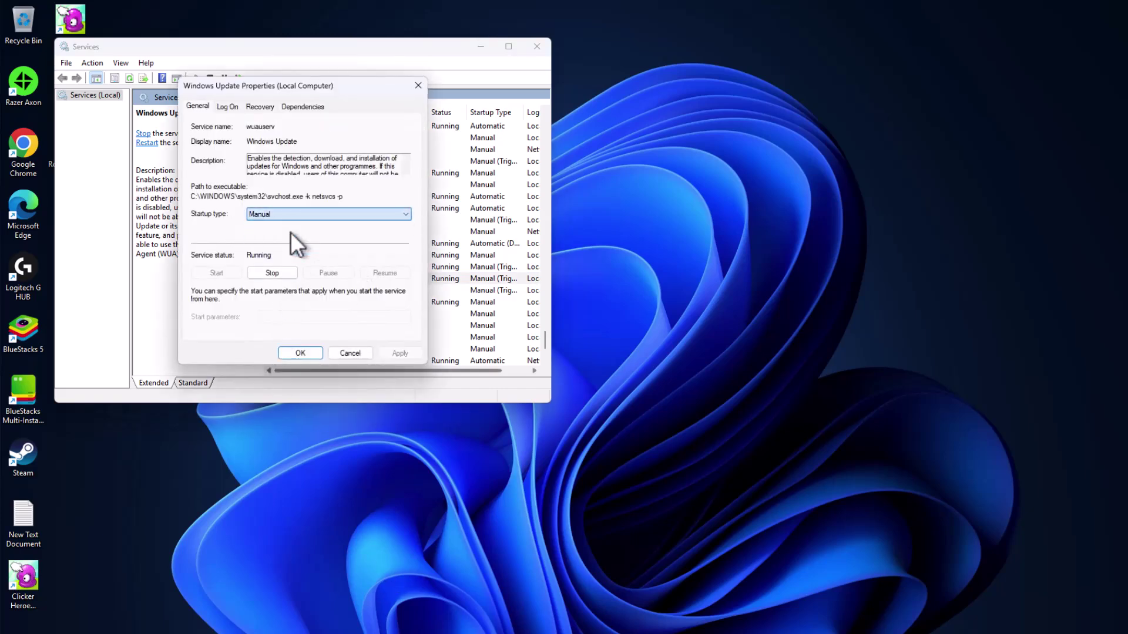
click(401, 352)
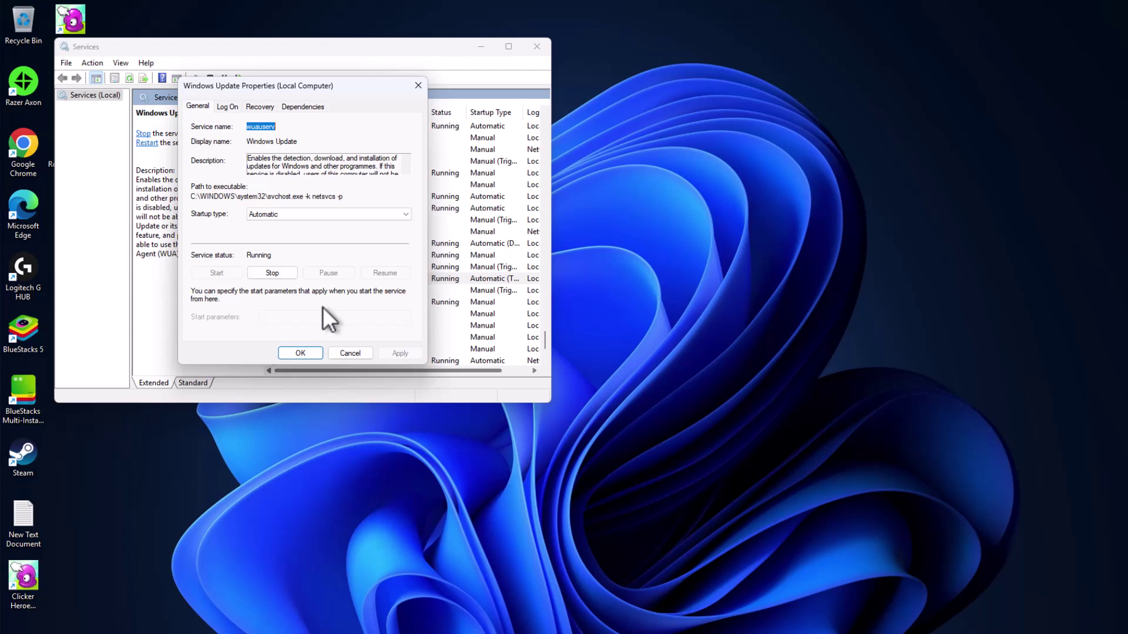
click(288, 275)
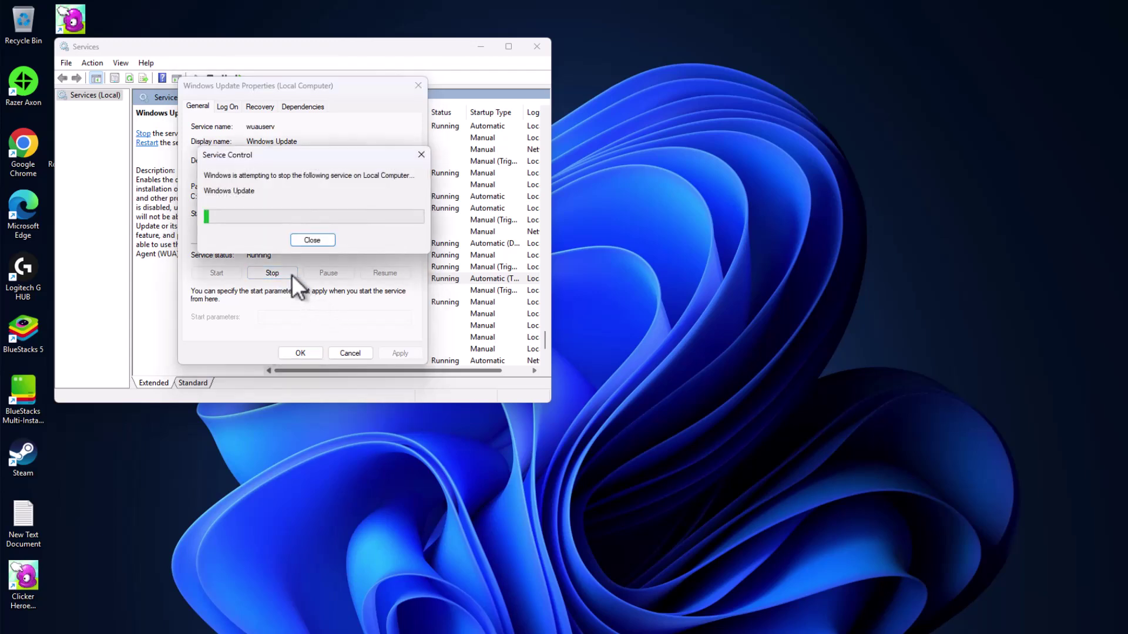
click(229, 274)
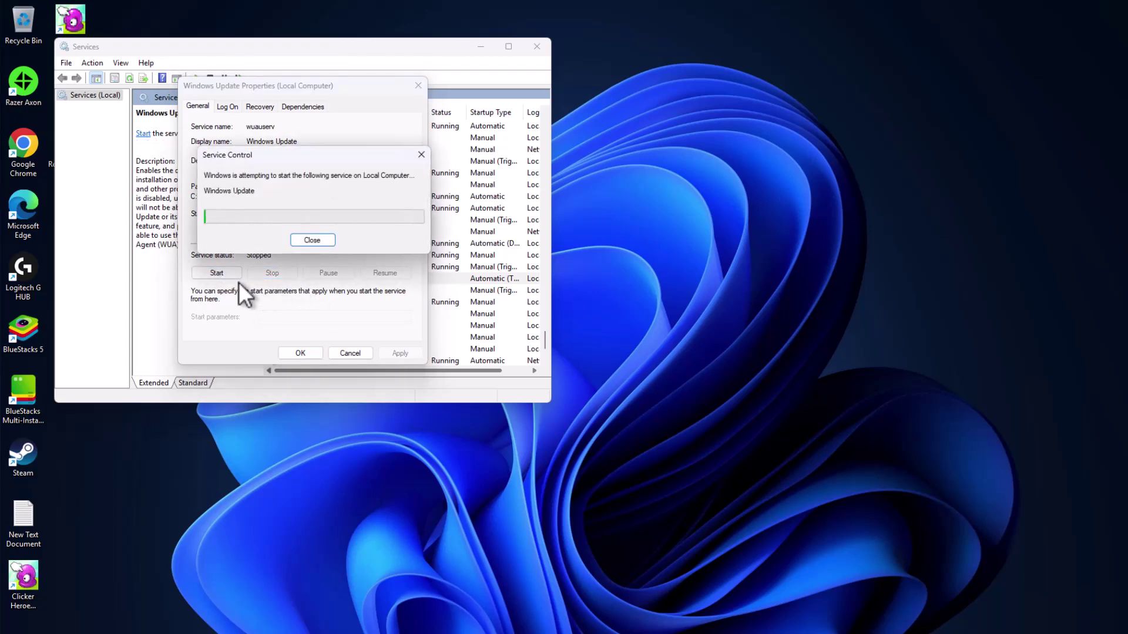
click(300, 353)
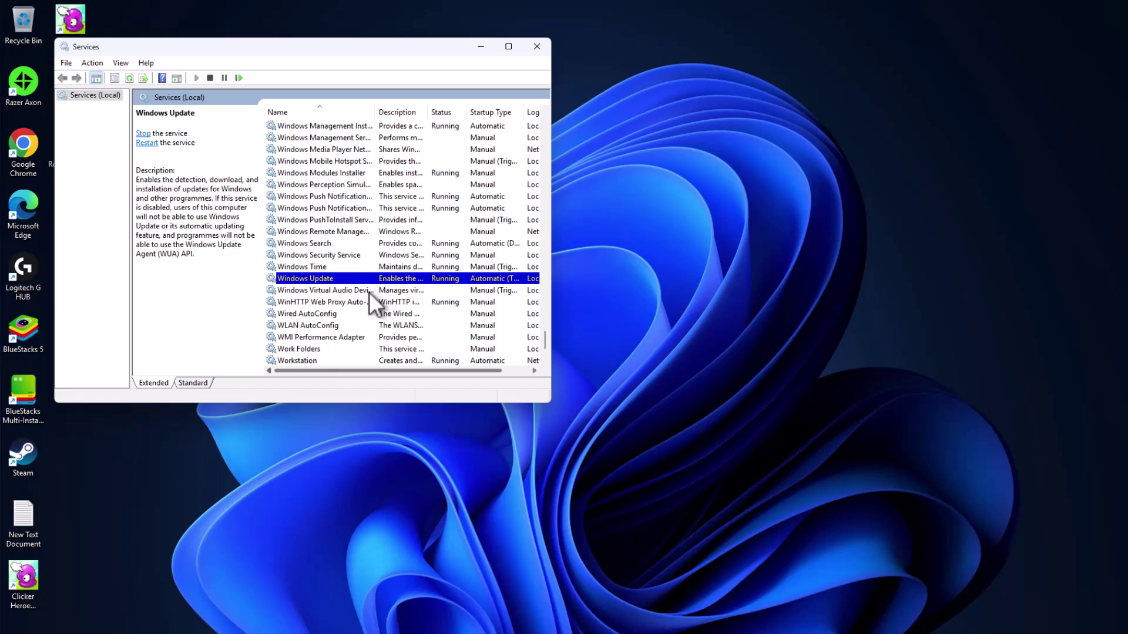
Keep the Background Intelligent Transfer Service on Automatic (Delayed Start) startup and apply
click(337, 223)
key(b)
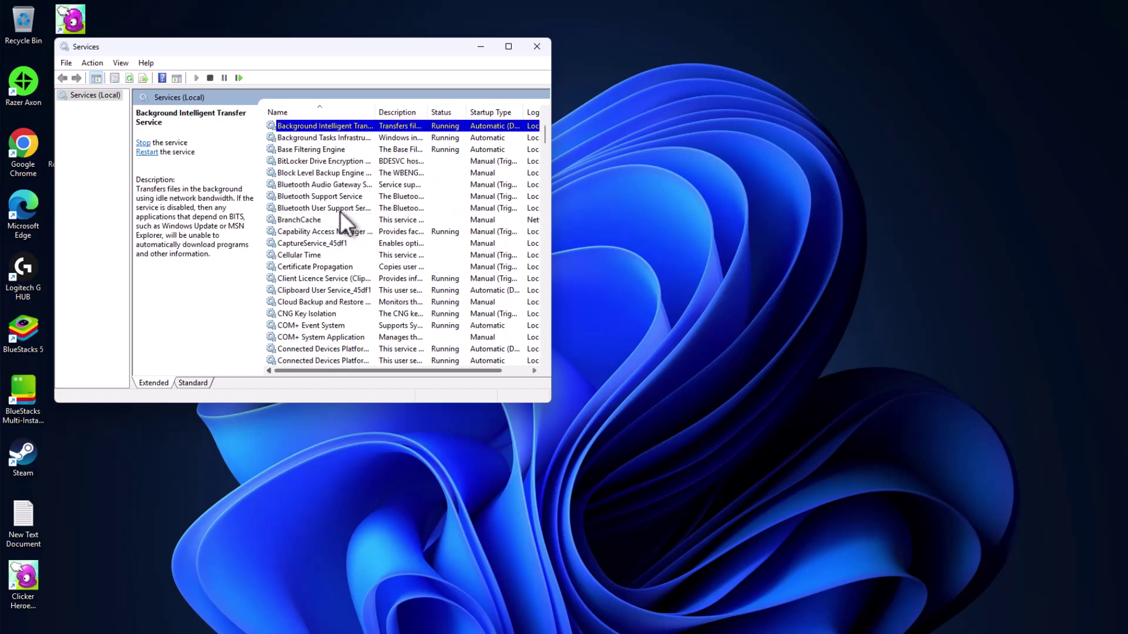
double_click(354, 126)
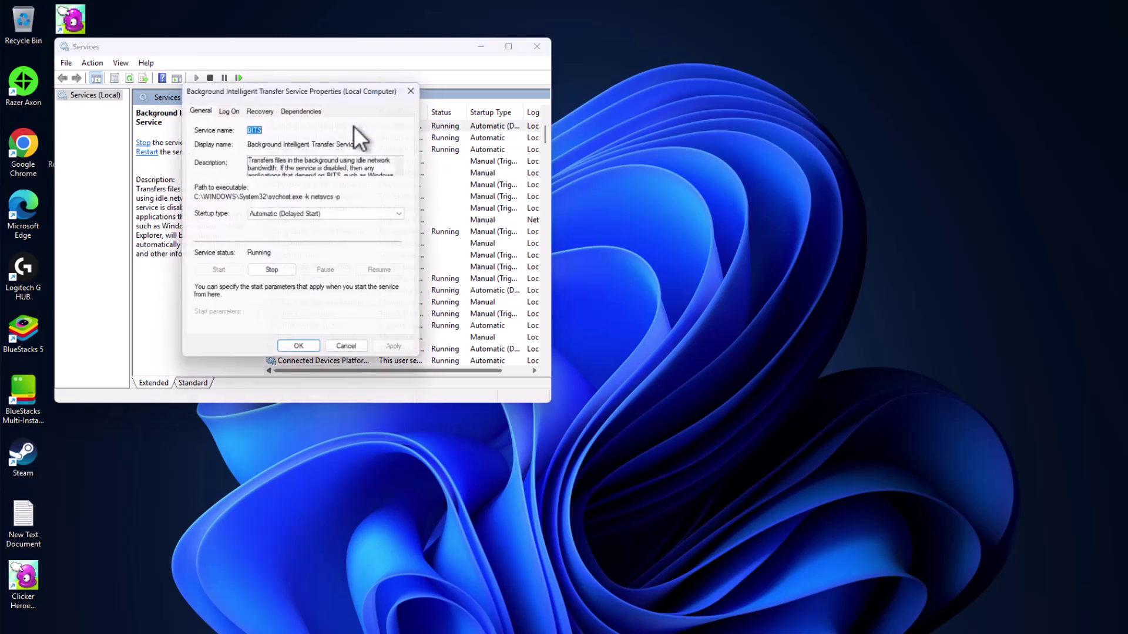
click(263, 213)
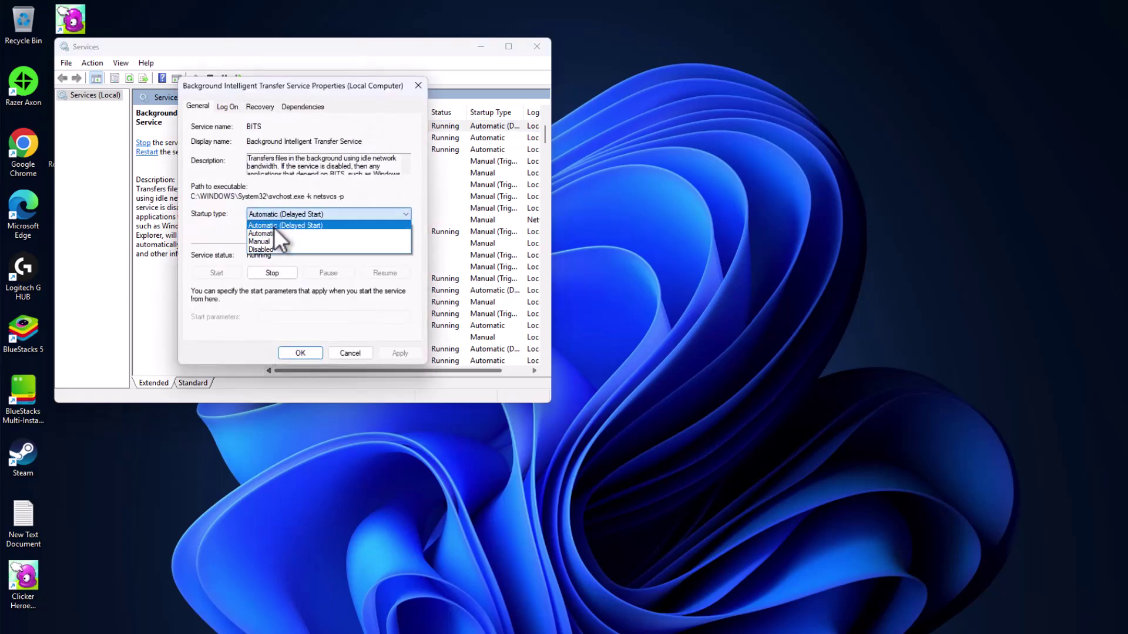
click(274, 226)
click(411, 351)
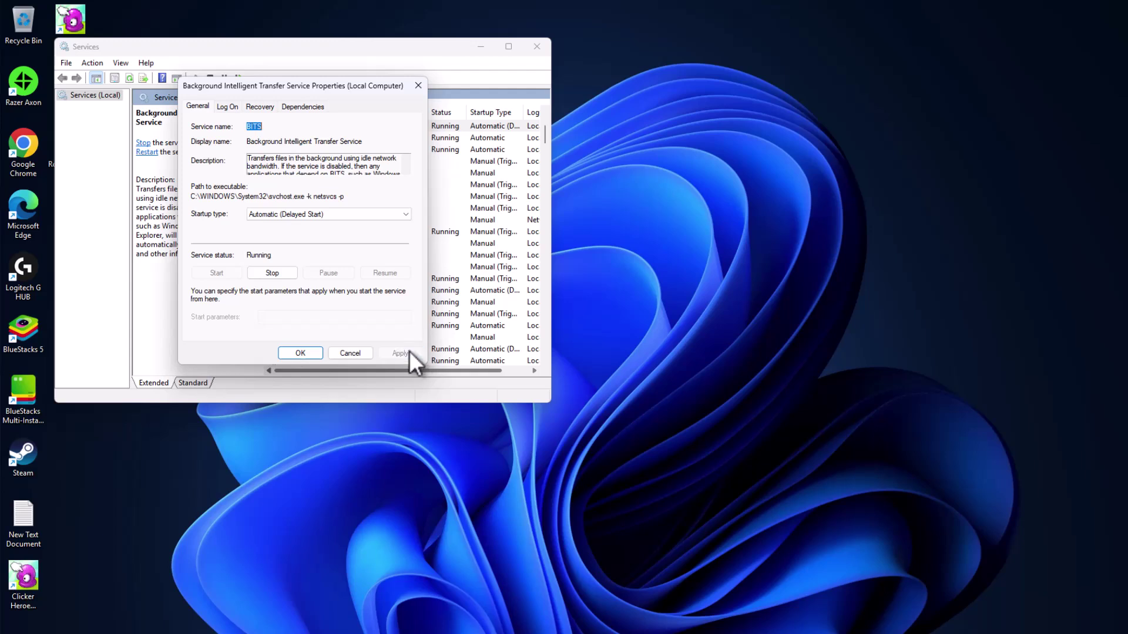
Stop and restart BITS, close its properties, and close Services
click(280, 273)
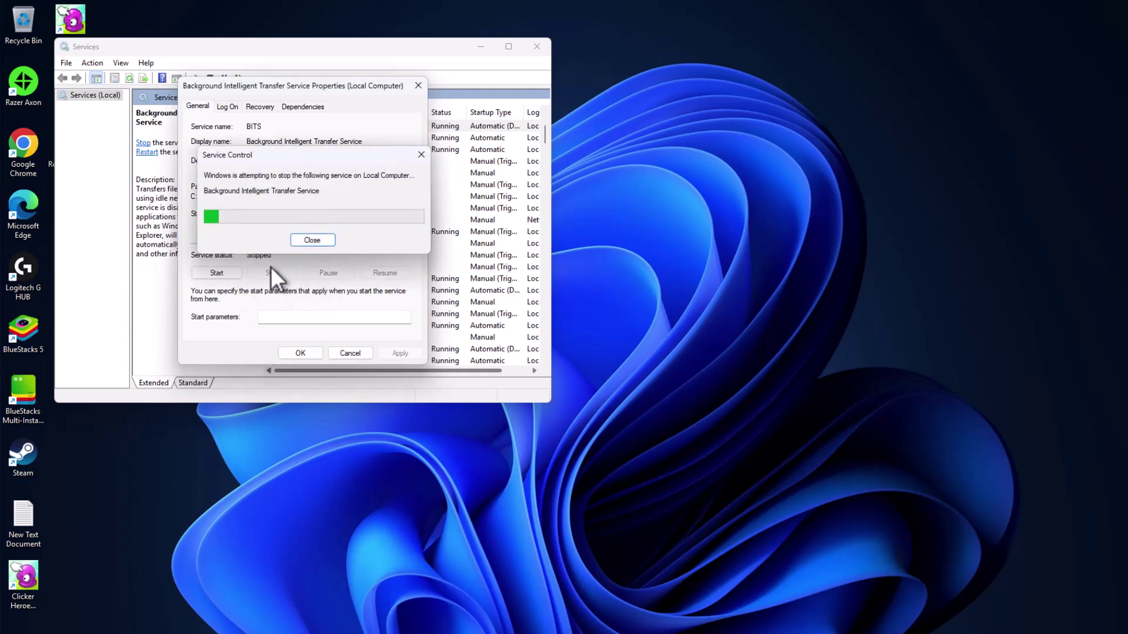
click(223, 273)
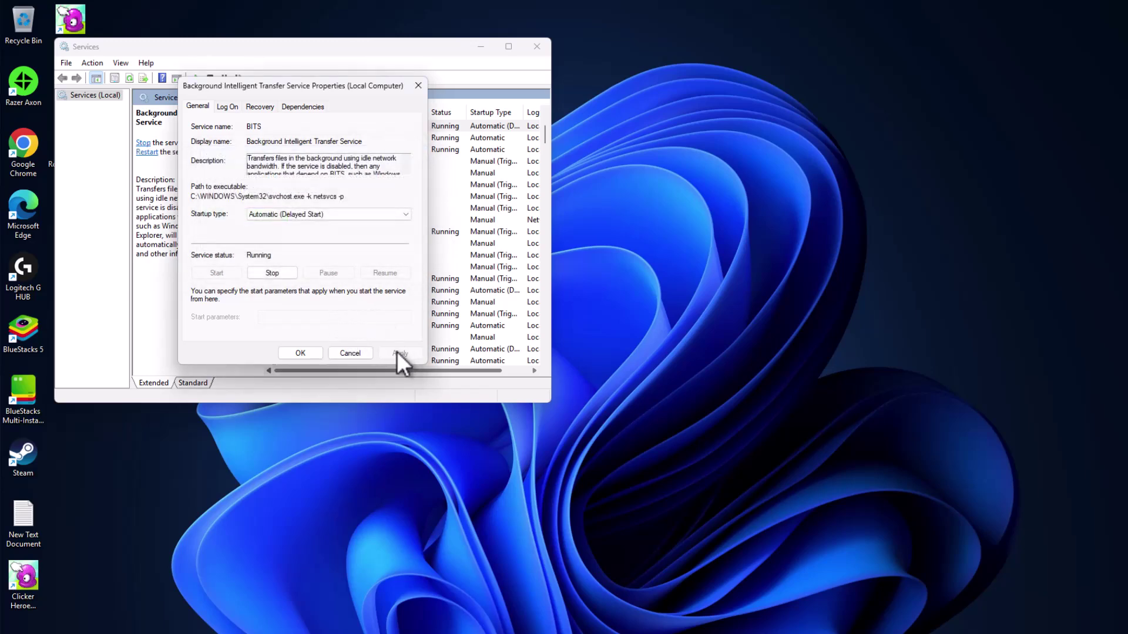
click(284, 353)
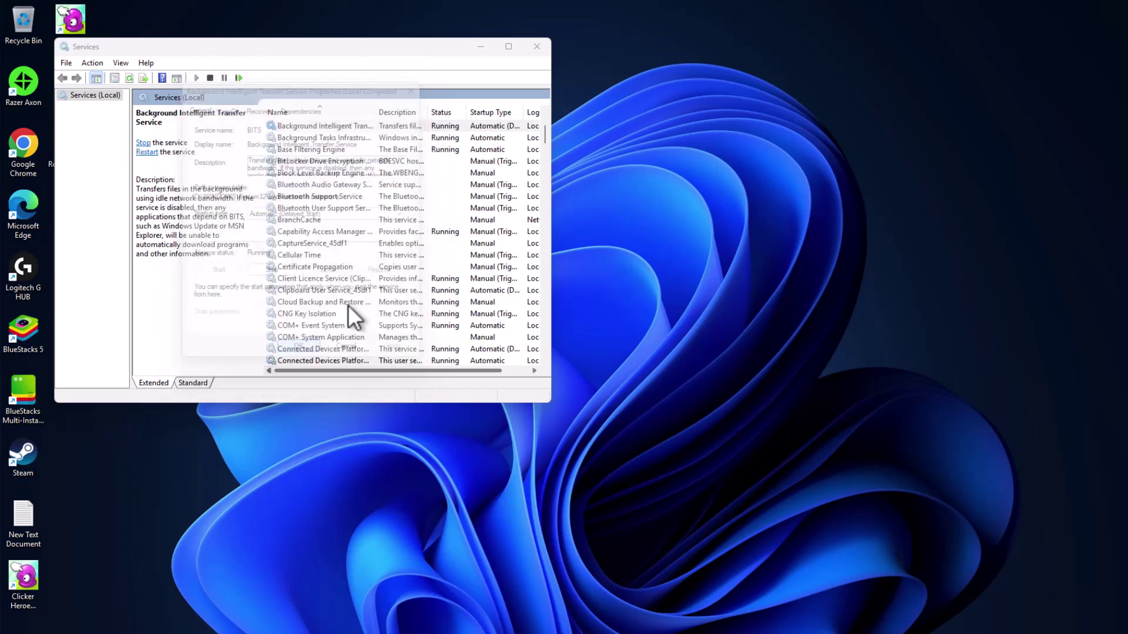
click(531, 51)
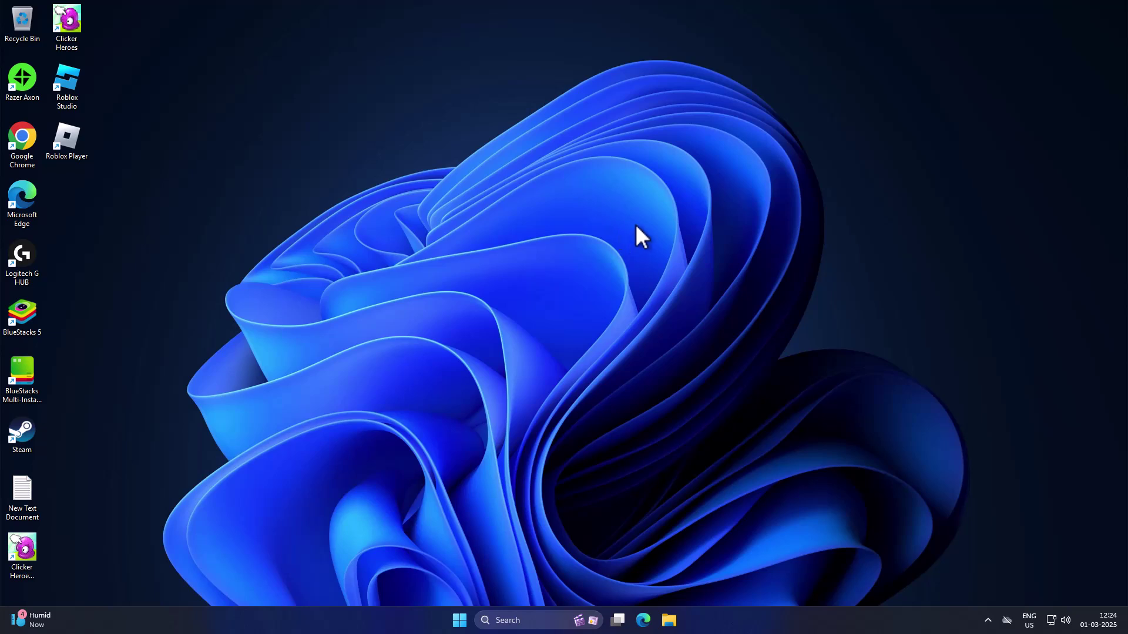
Open Settings at Windows Update > Update history > Uninstall updates, listing KB5049622 and KB5051987
click(549, 620)
text(settings)
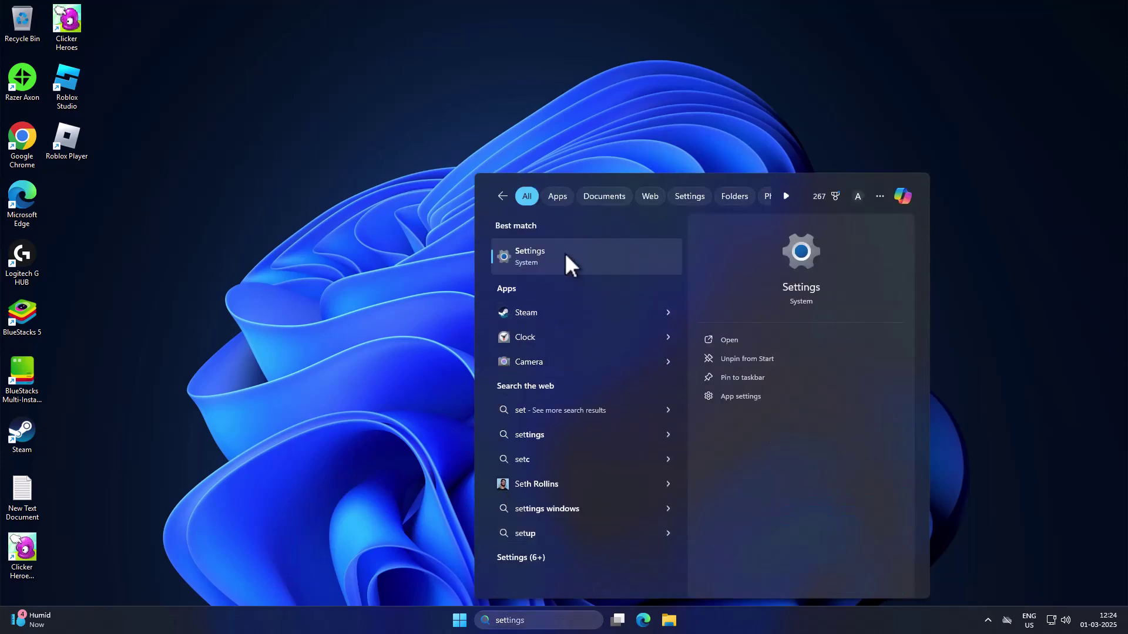
click(569, 262)
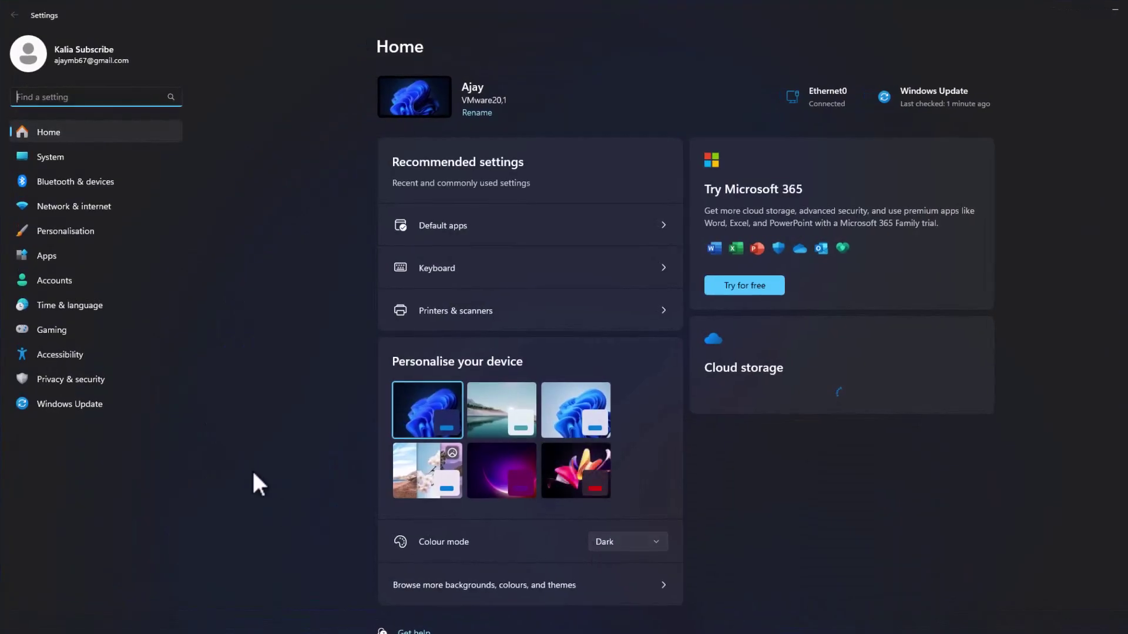
click(69, 404)
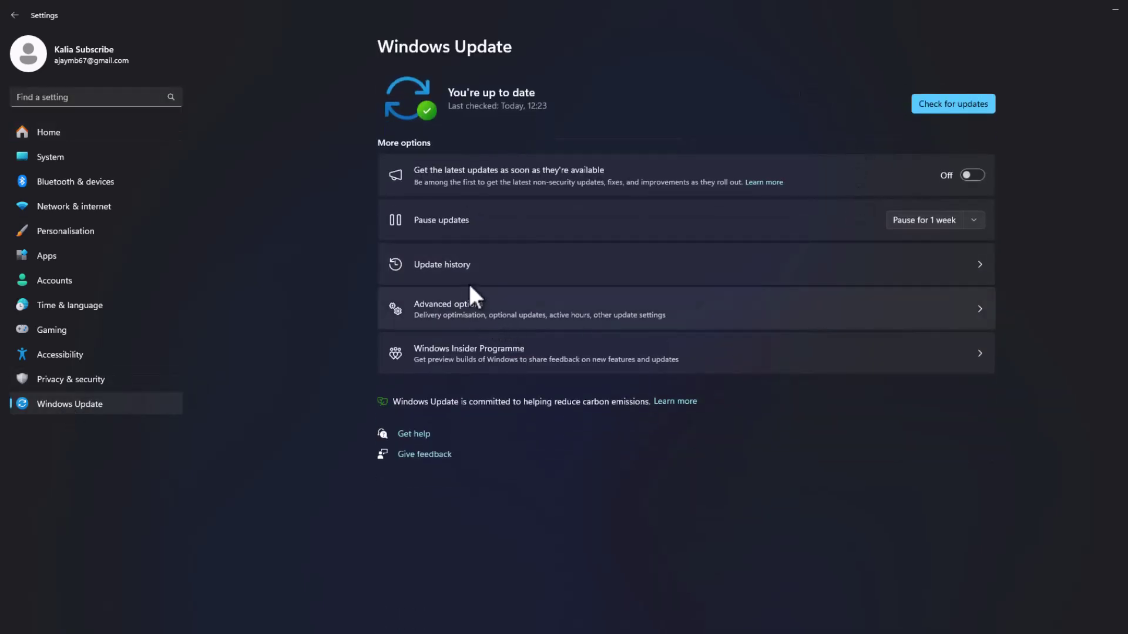
click(528, 268)
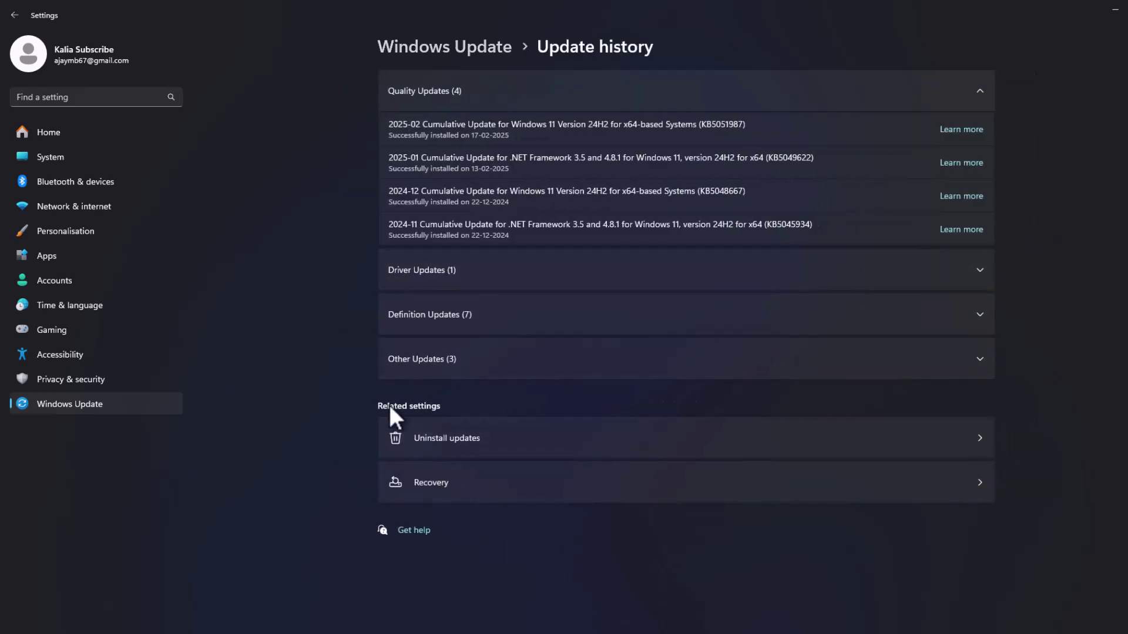
click(554, 446)
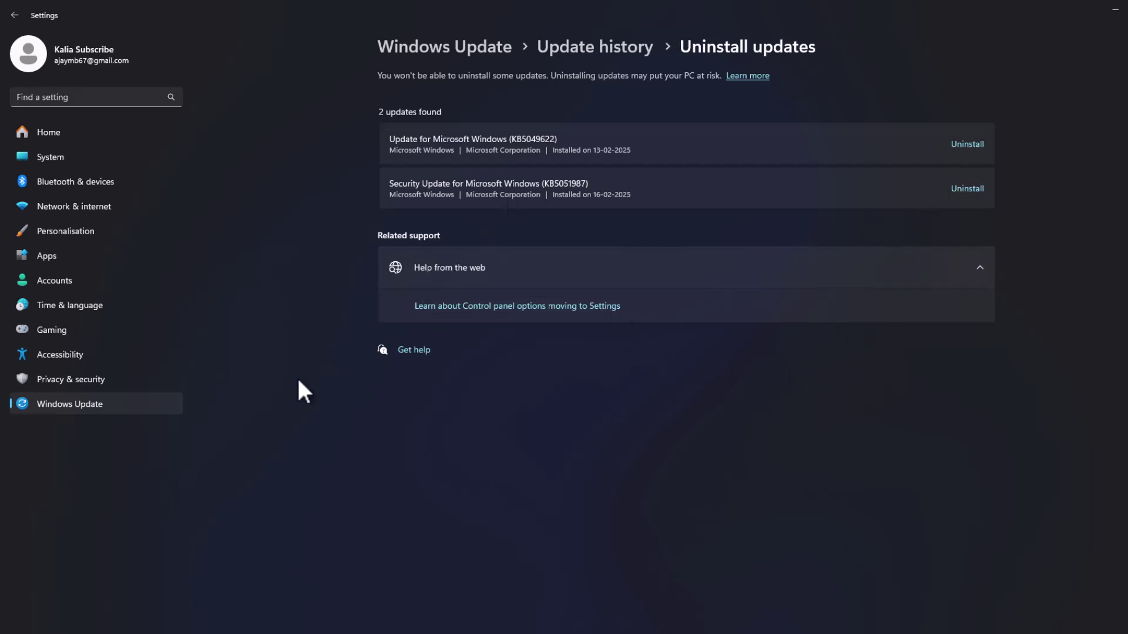
Pause Windows Update for 5 weeks, until 05-04-2025, then close Settings
click(119, 403)
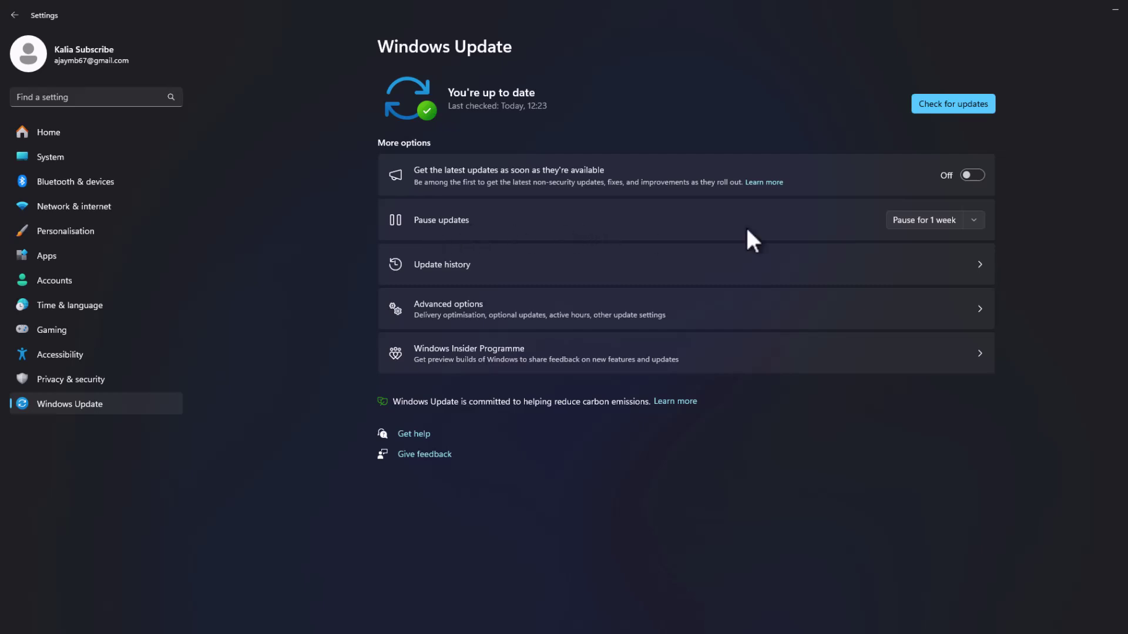
click(971, 220)
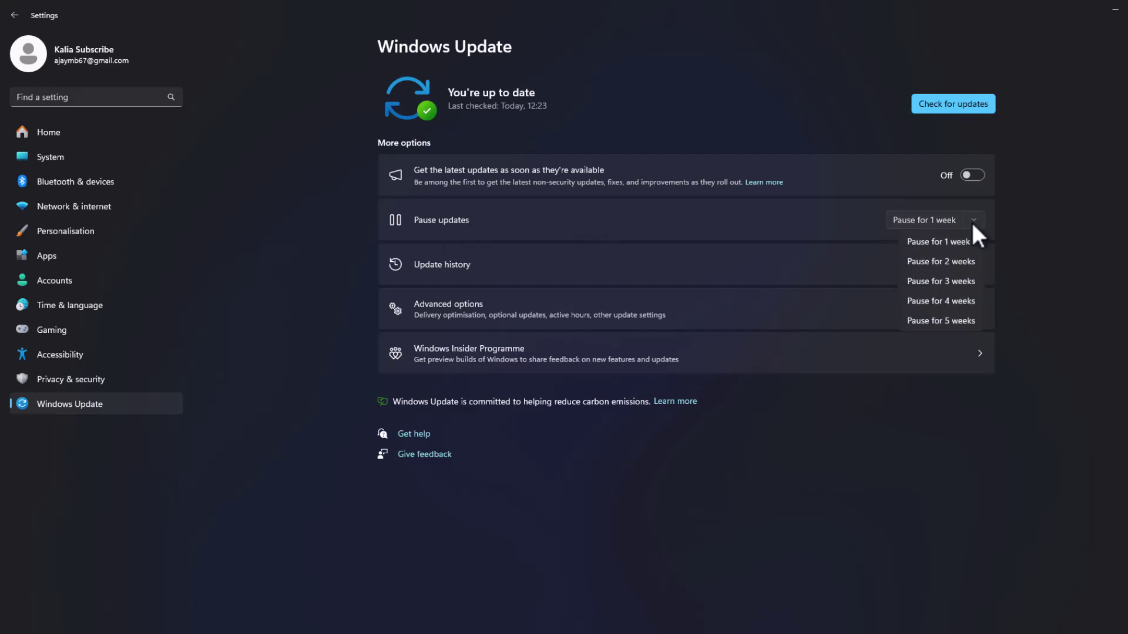
click(968, 325)
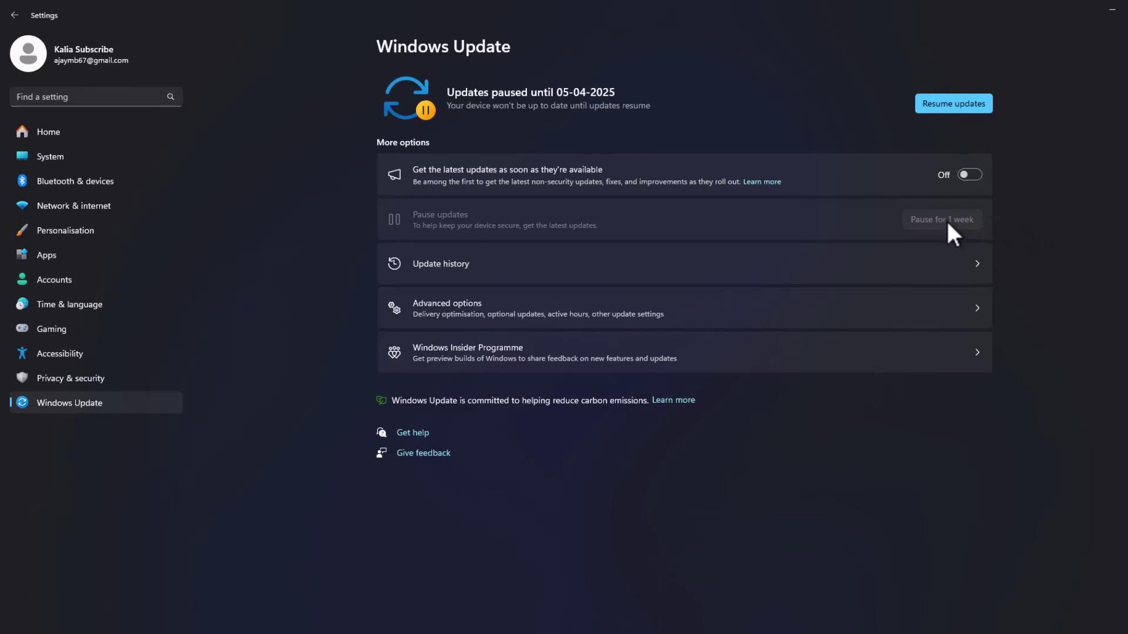
click(1115, 11)
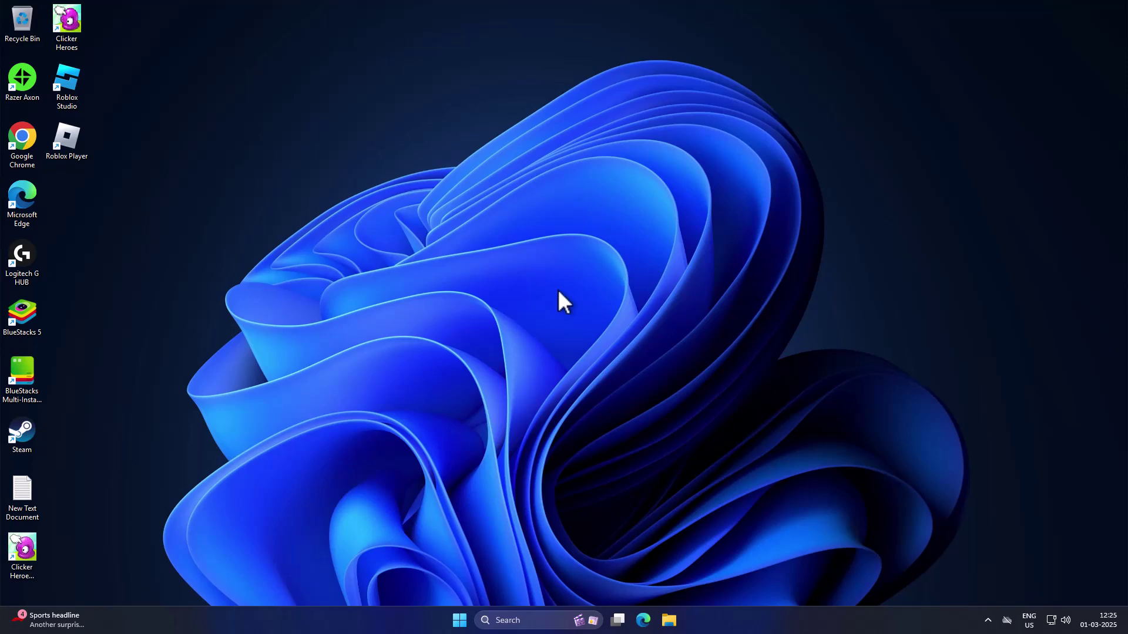
Open Services and bring up the Windows Update service's properties
click(494, 619)
text(ser)
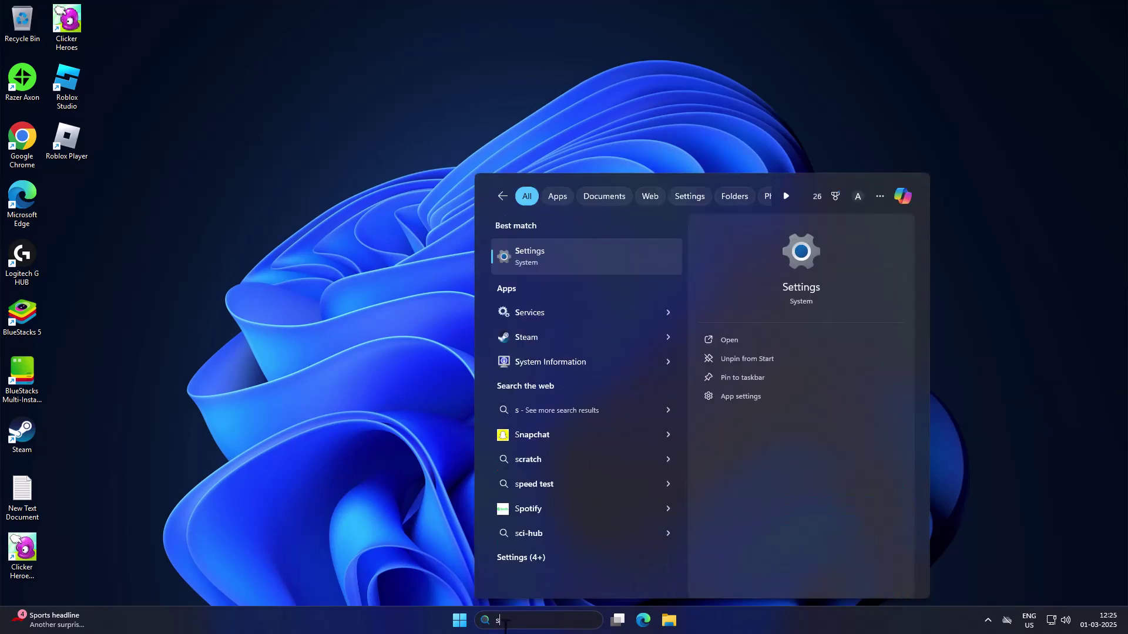
click(548, 258)
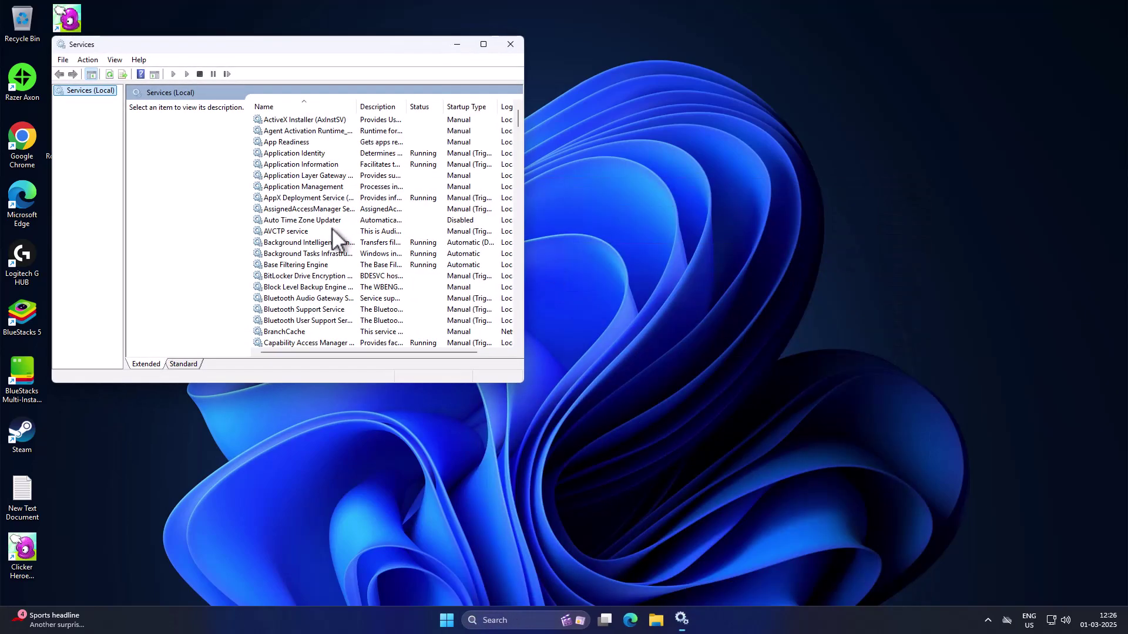
click(332, 222)
key(w)
scroll(306, 213, down, 5)
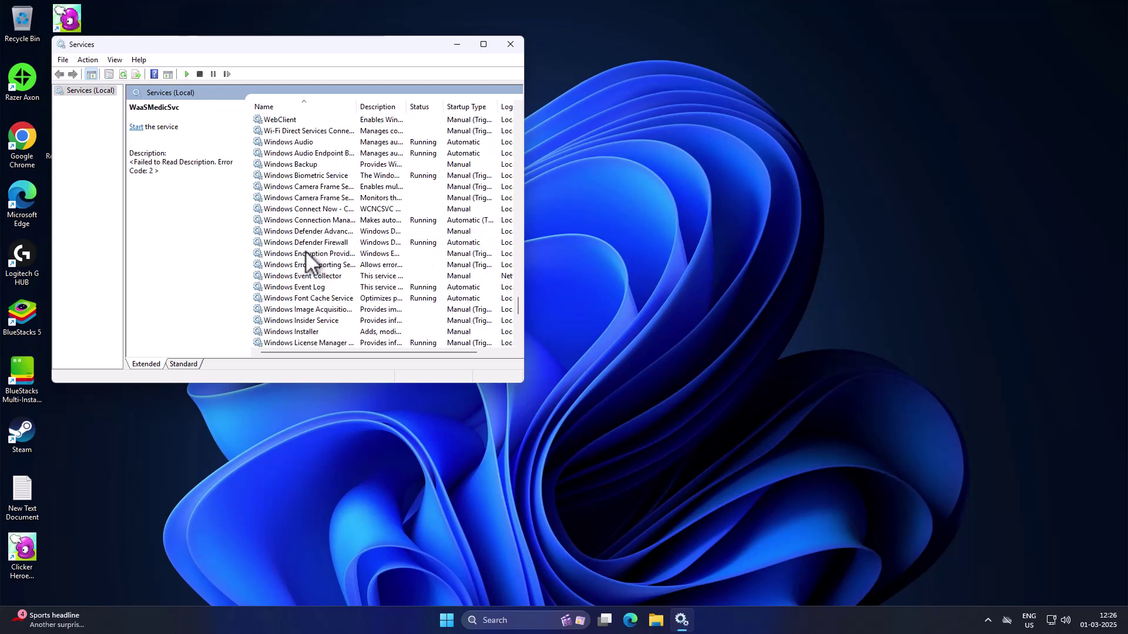
scroll(311, 247, down, 3)
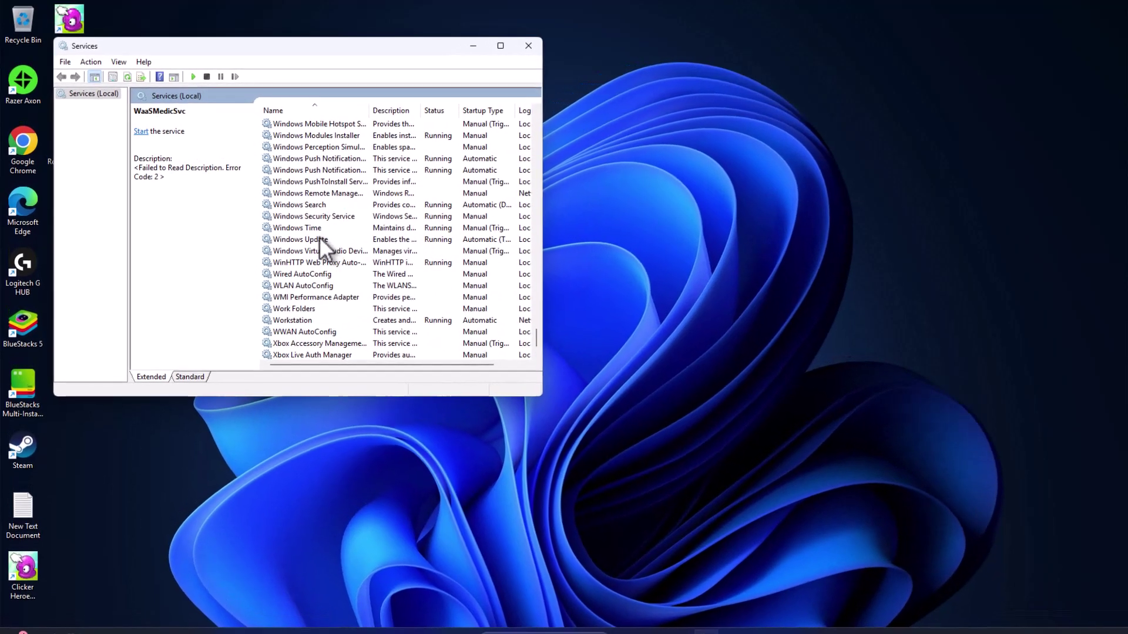
click(316, 230)
double_click(334, 243)
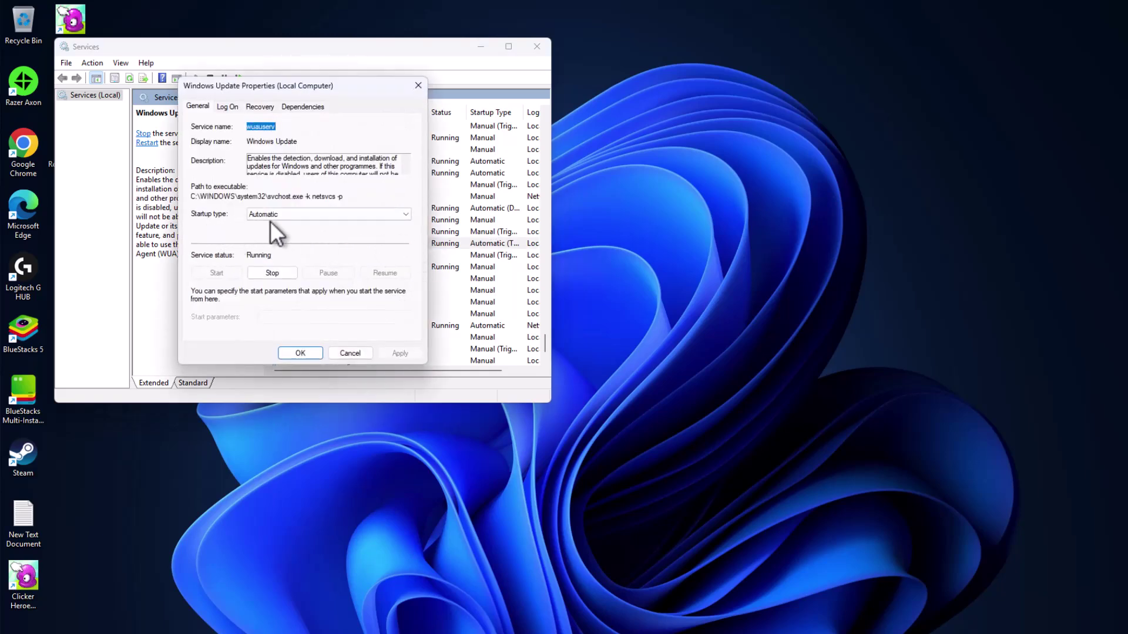
Set Windows Update's startup type to Disabled, apply, and stop the service
click(274, 215)
click(278, 242)
click(283, 216)
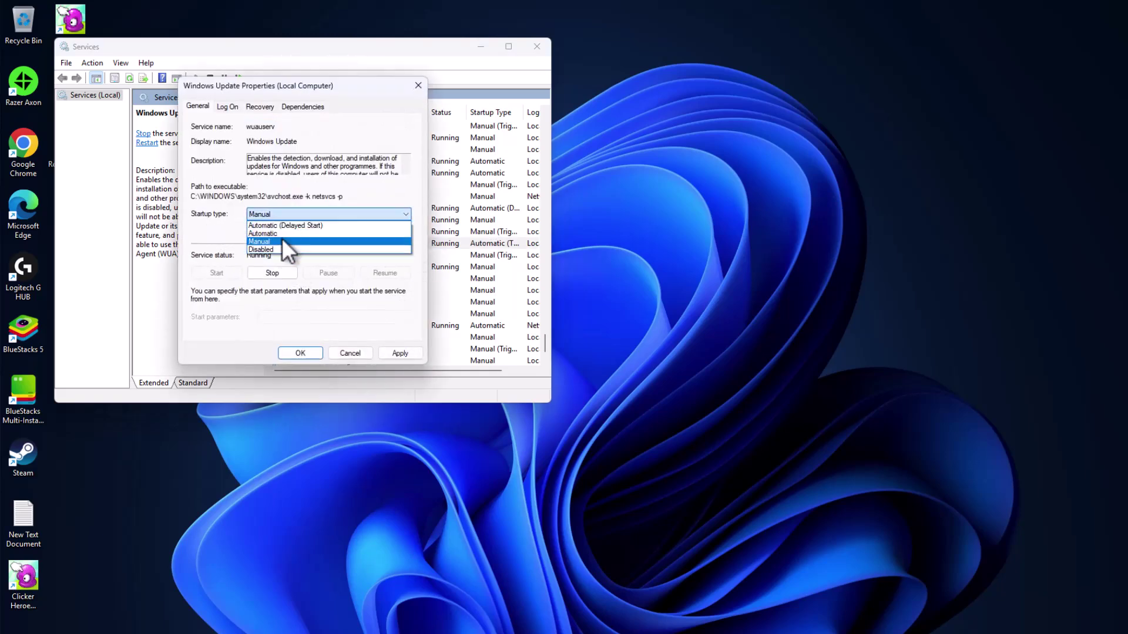
click(283, 248)
click(399, 353)
click(272, 273)
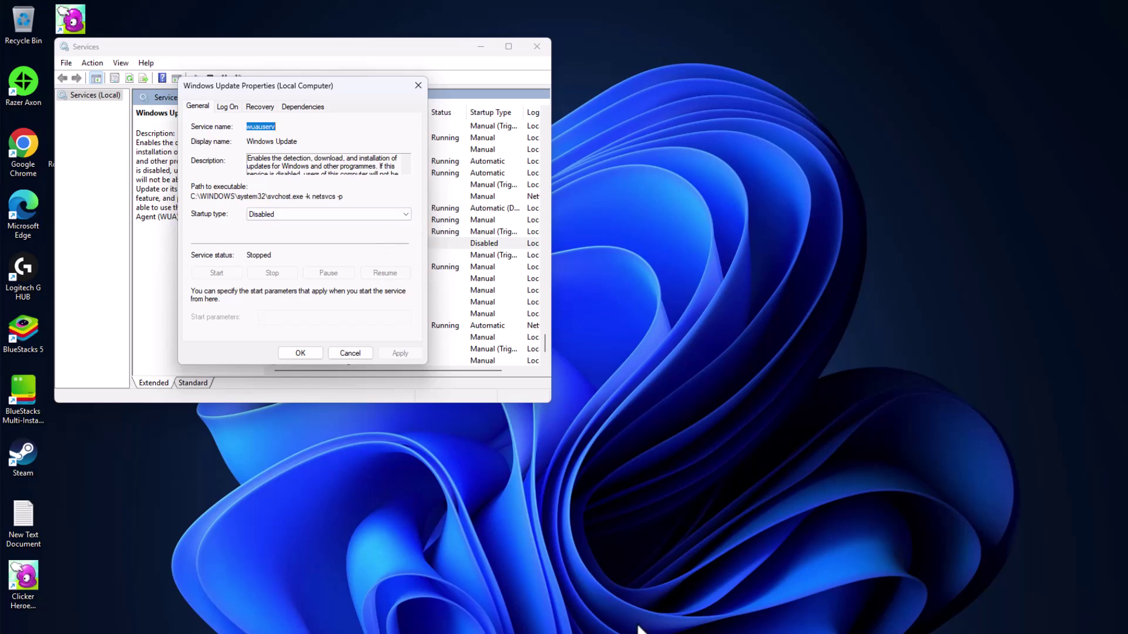
In File Explorer, navigate to C:\Windows\SoftwareDistribution
key(super+e)
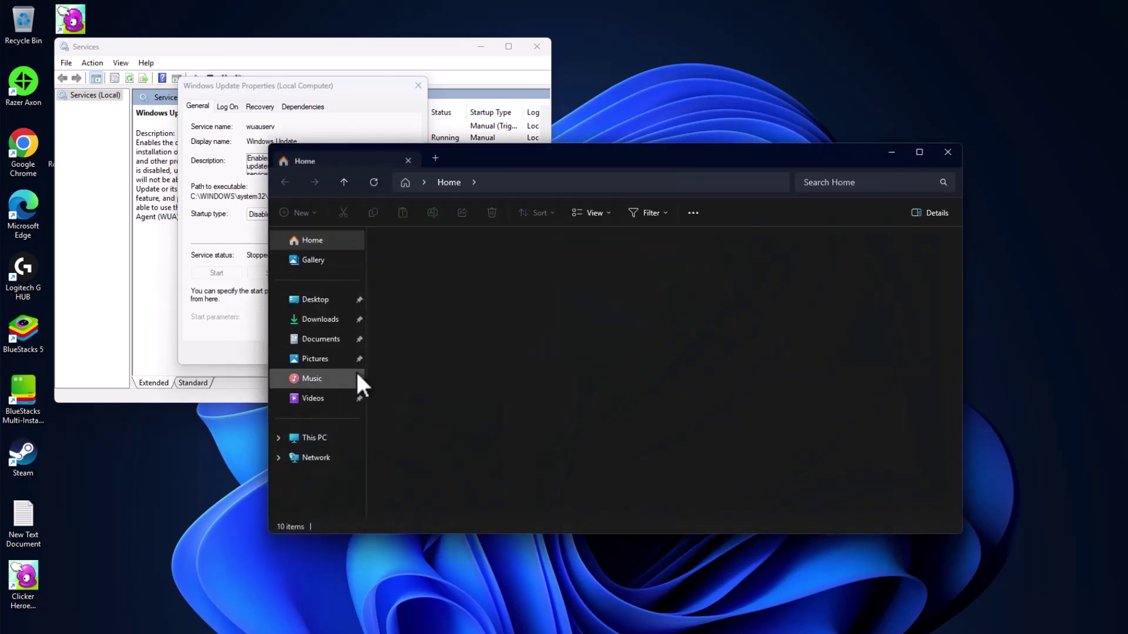
click(330, 436)
double_click(429, 266)
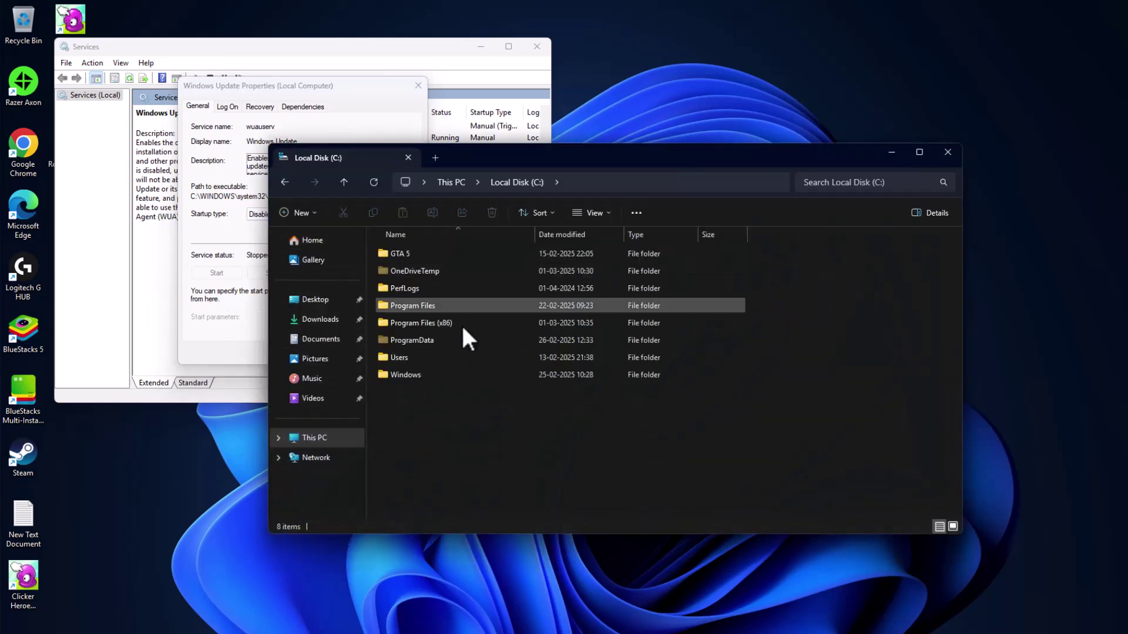
double_click(419, 376)
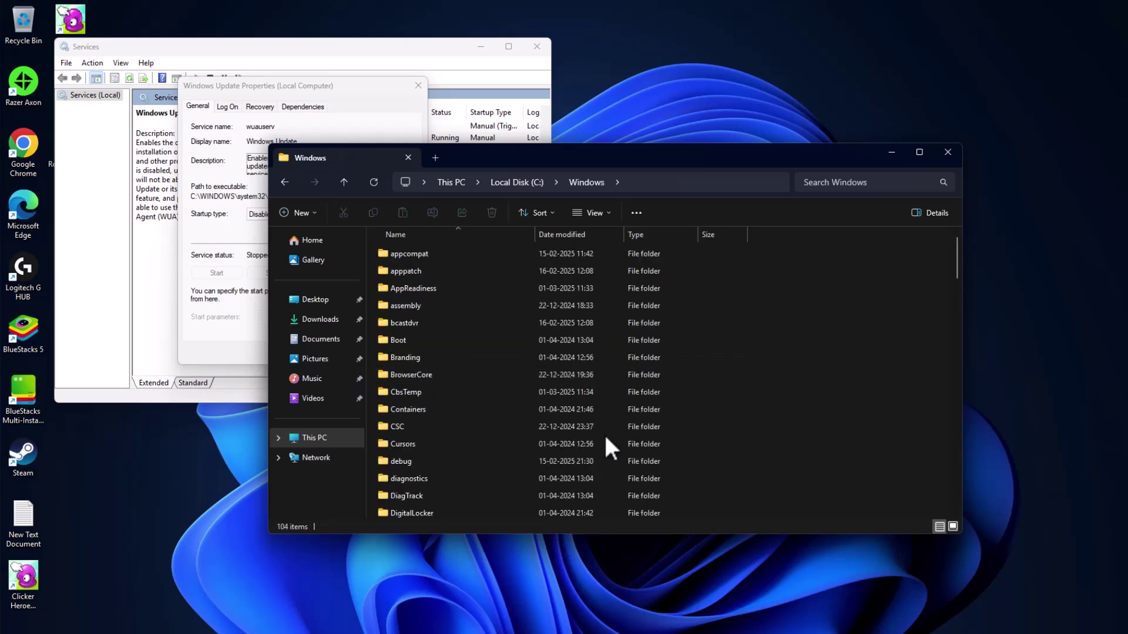
click(481, 340)
key(s)
key(s)
key(s)
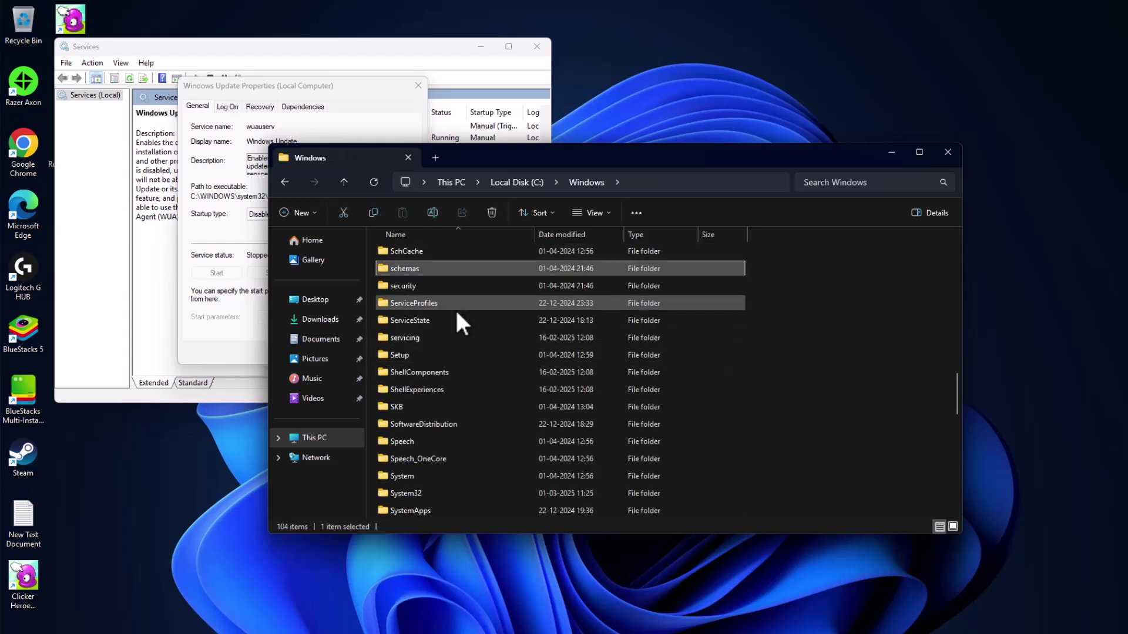
double_click(454, 423)
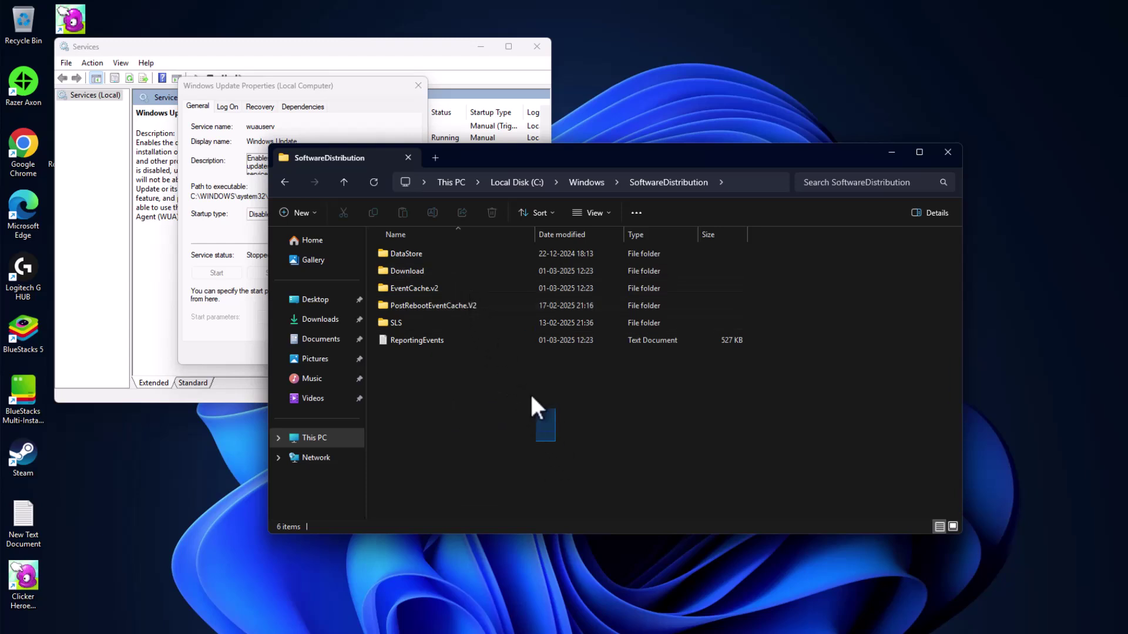
Delete all six items in SoftwareDistribution and close File Explorer
drag(532, 398, 479, 253)
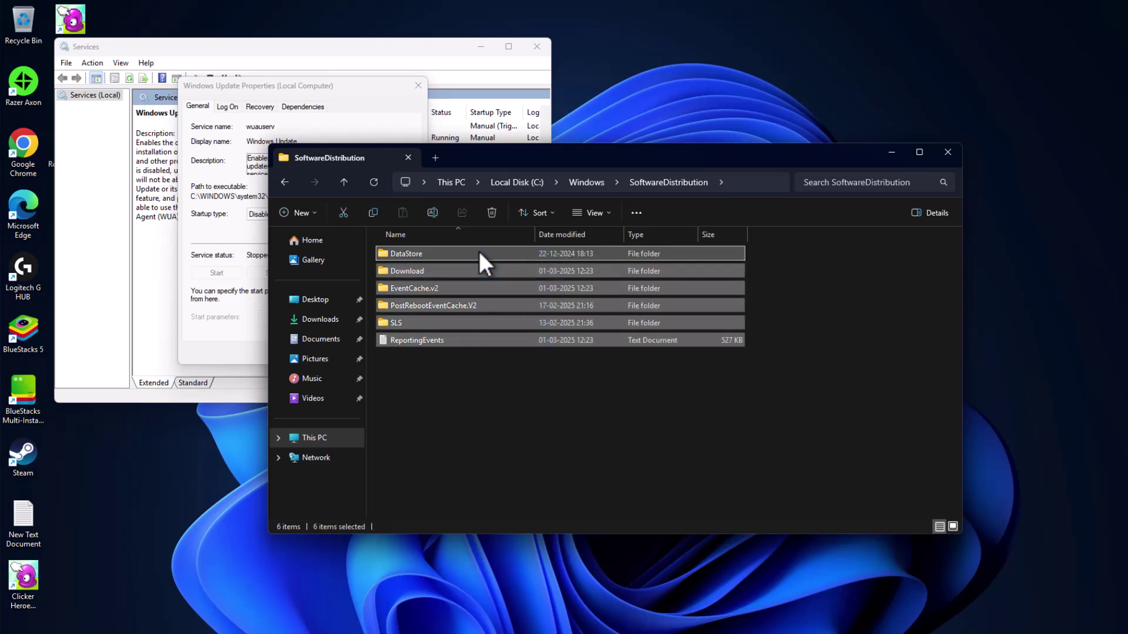
right_click(455, 287)
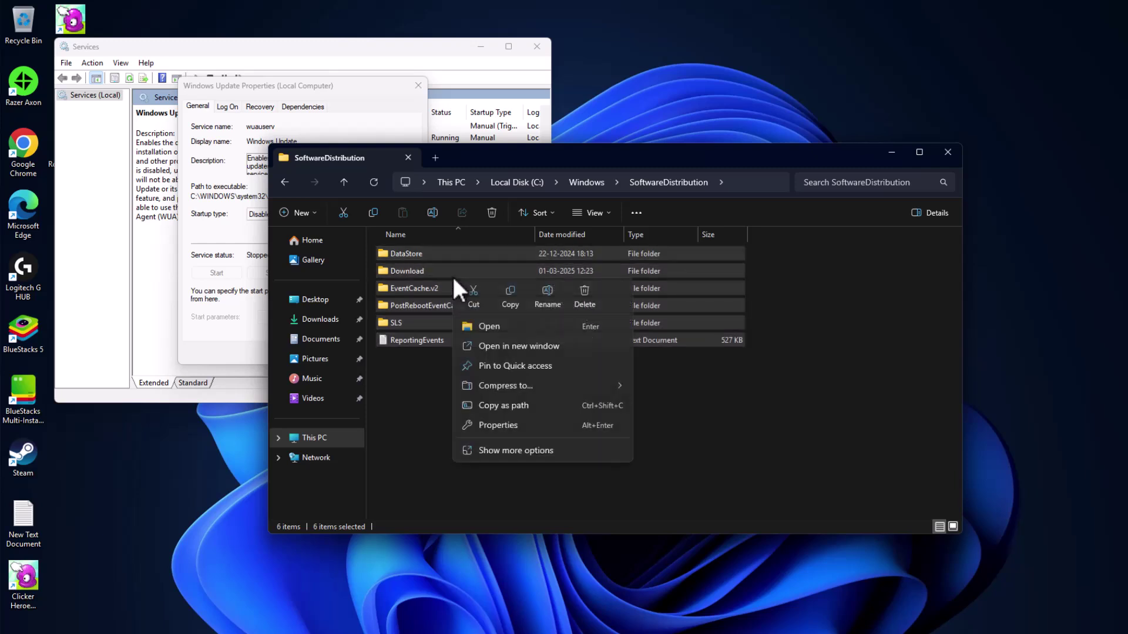
click(583, 297)
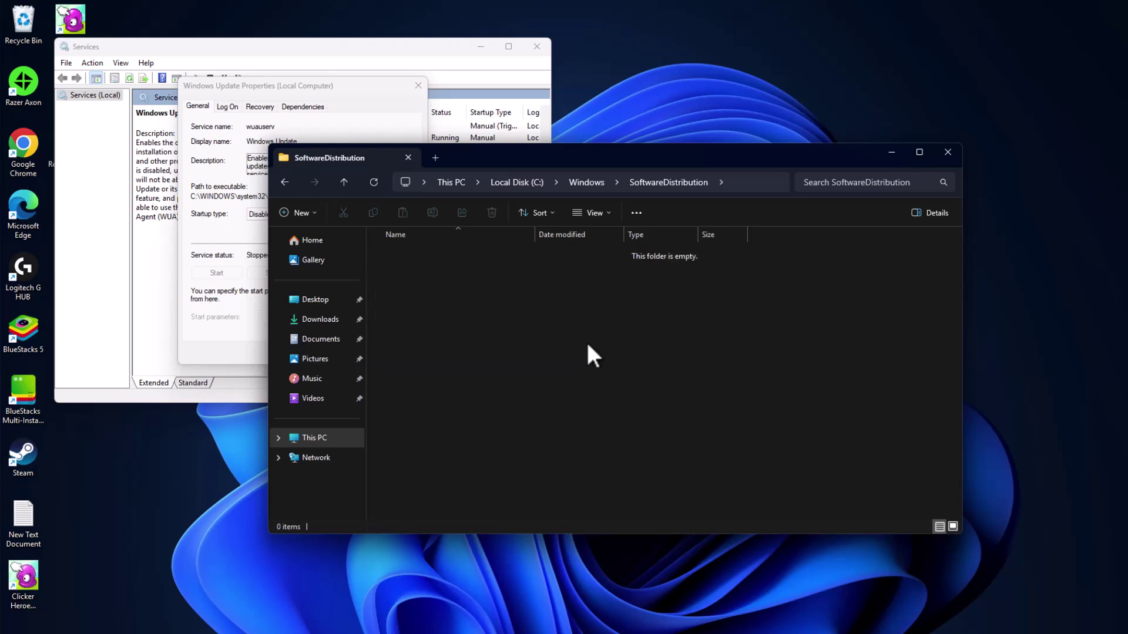
click(947, 153)
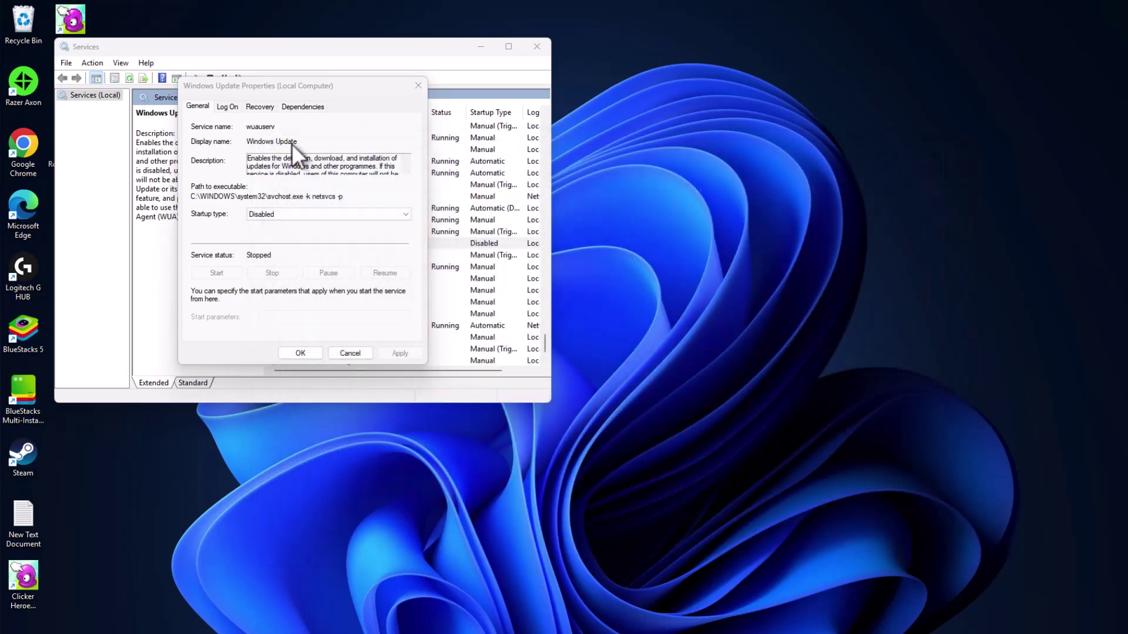
Empty the Recycle Bin, permanently deleting the six items
right_click(27, 29)
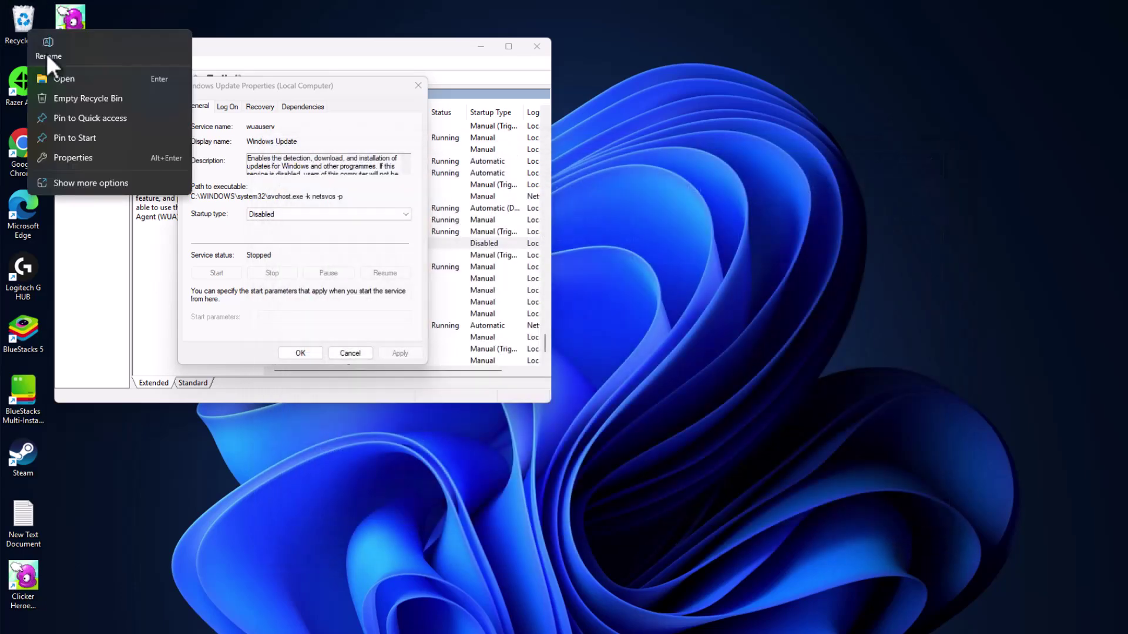
click(106, 98)
right_click(20, 30)
click(70, 98)
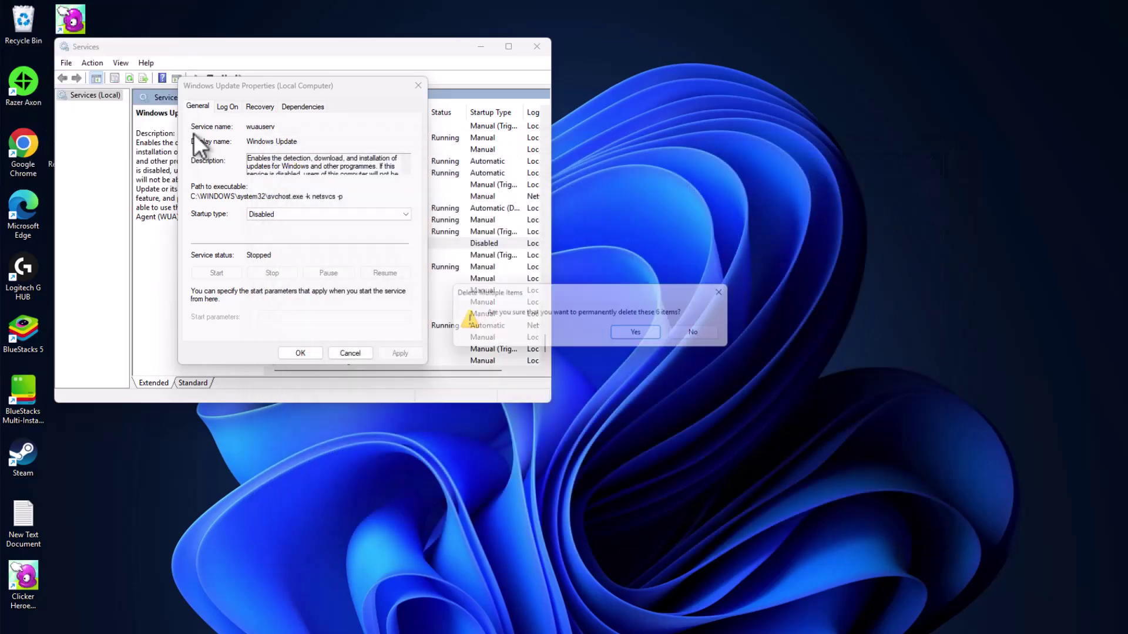
click(639, 334)
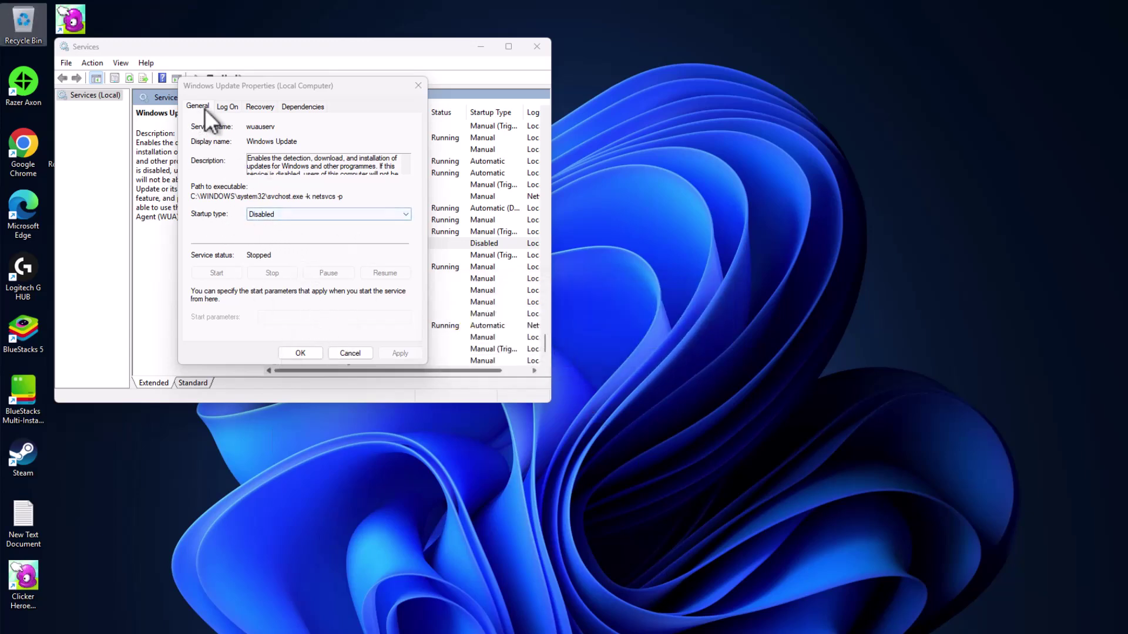
Switch Windows Update's startup type back to Automatic, apply, and start the service
click(276, 212)
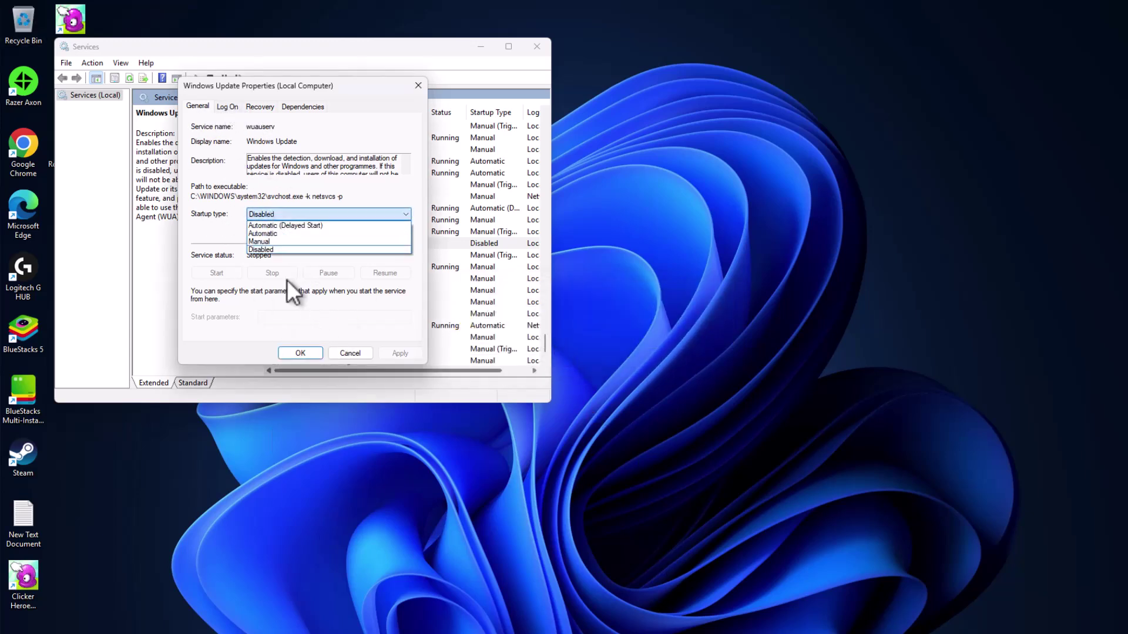
click(277, 234)
click(400, 352)
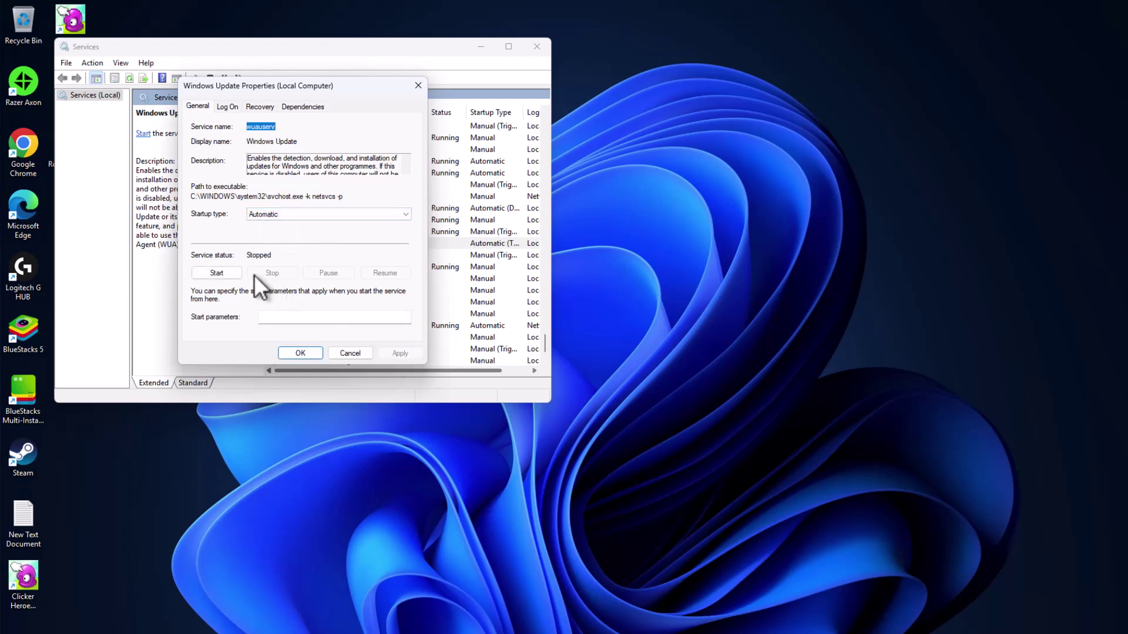
click(218, 273)
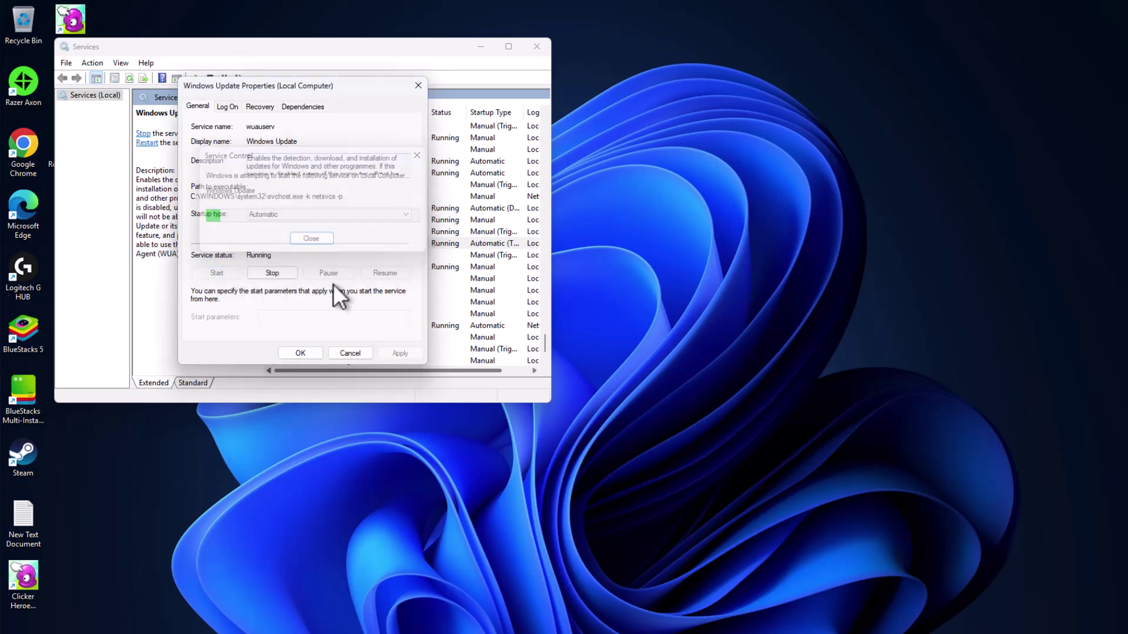